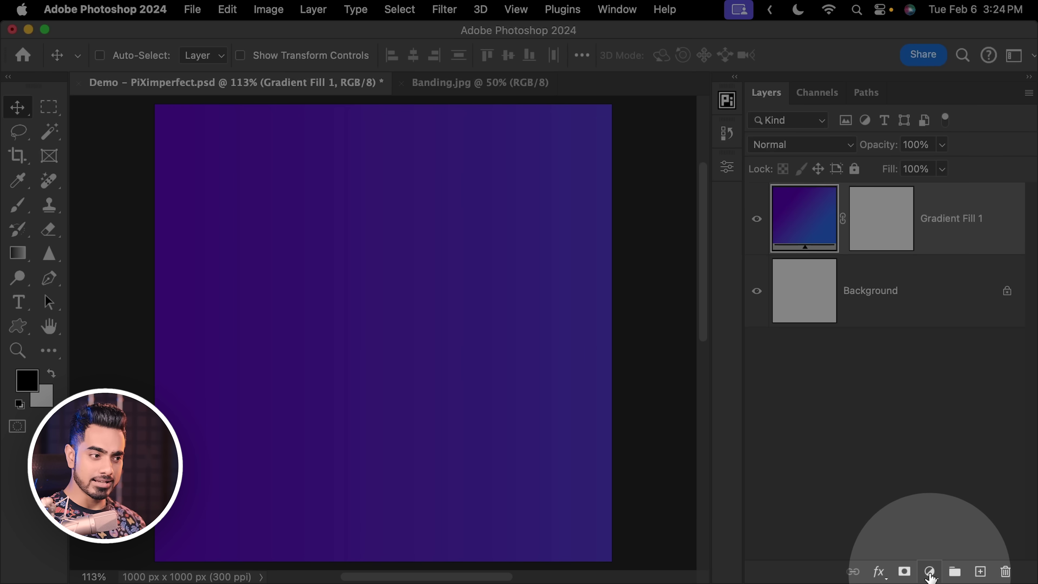
Add a Curves layer with the white point at input 57, then zoom into the banding stripes
click(930, 572)
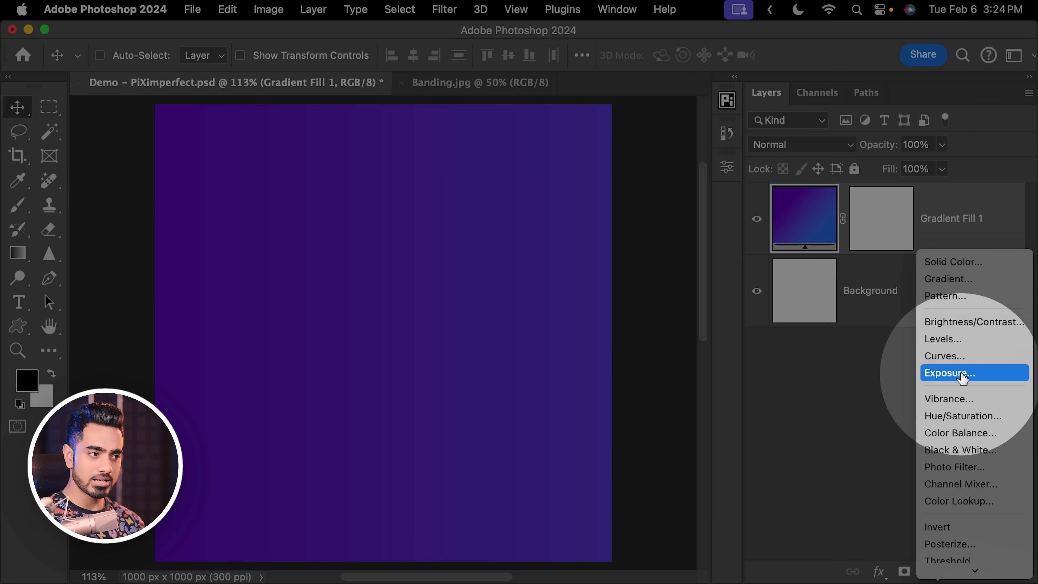
click(965, 357)
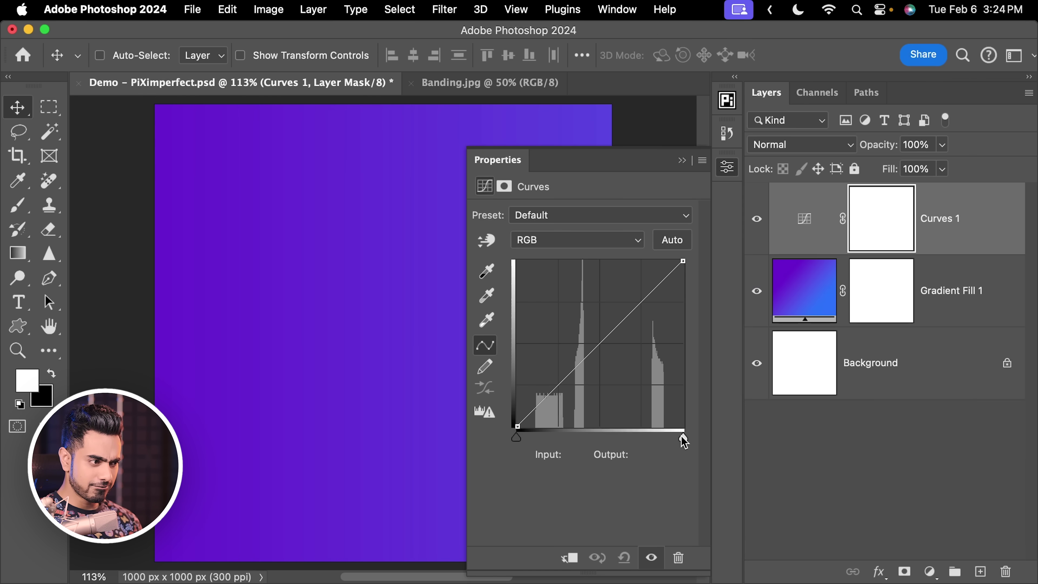
drag(682, 437, 553, 437)
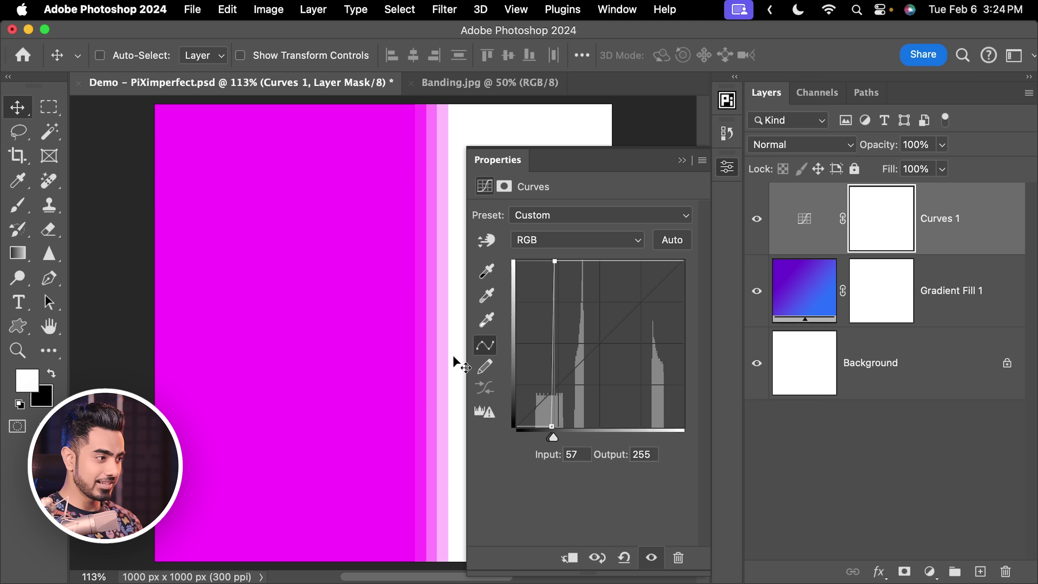
scroll(436, 264, up, 5)
drag(407, 288, 298, 301)
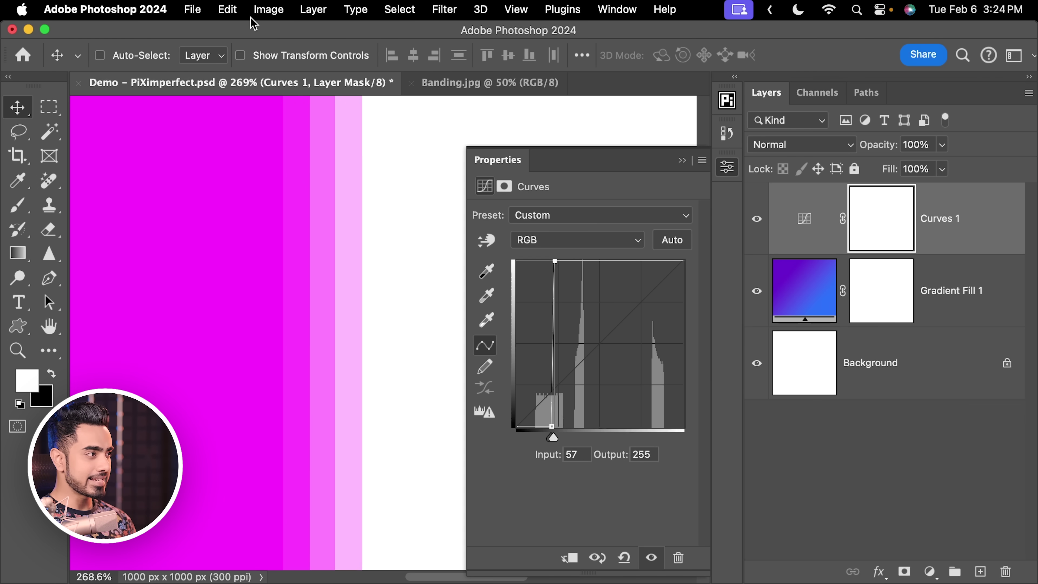
Convert the gradient document to 16 Bits/Channel and zoom further into the smoothed gradient
click(268, 9)
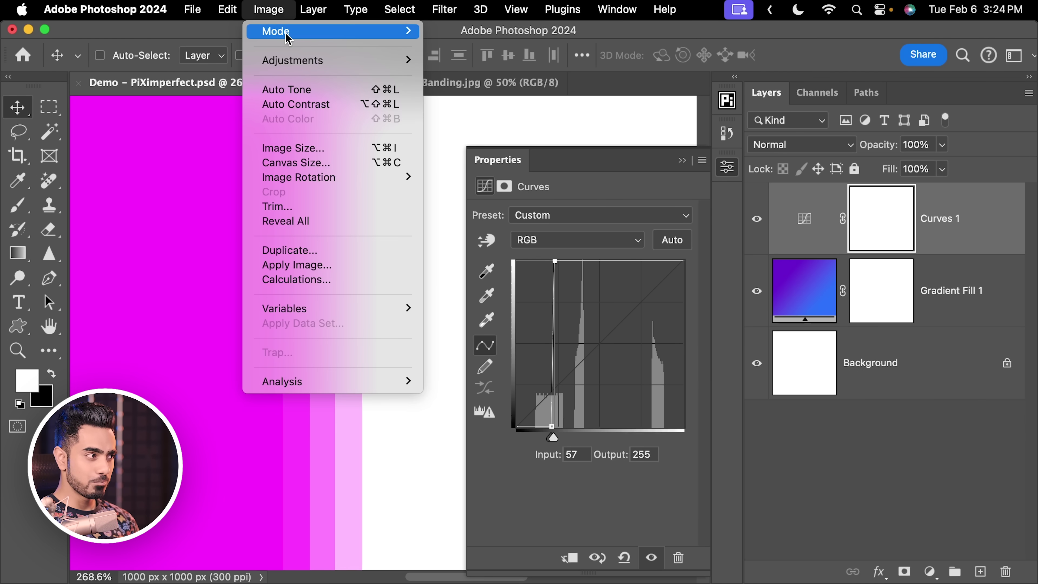
mouse_move(364, 31)
click(475, 177)
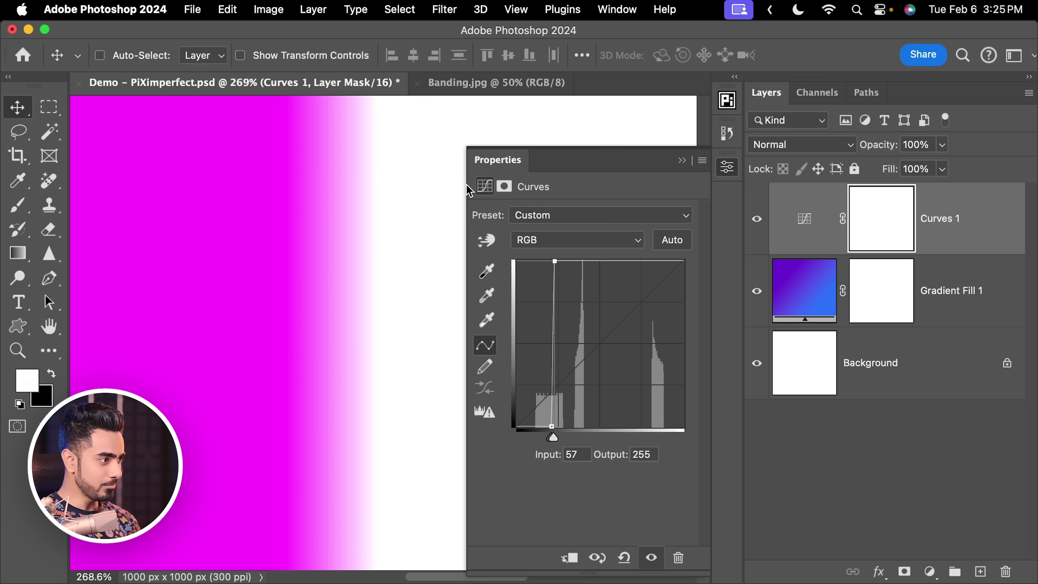
drag(327, 255, 359, 243)
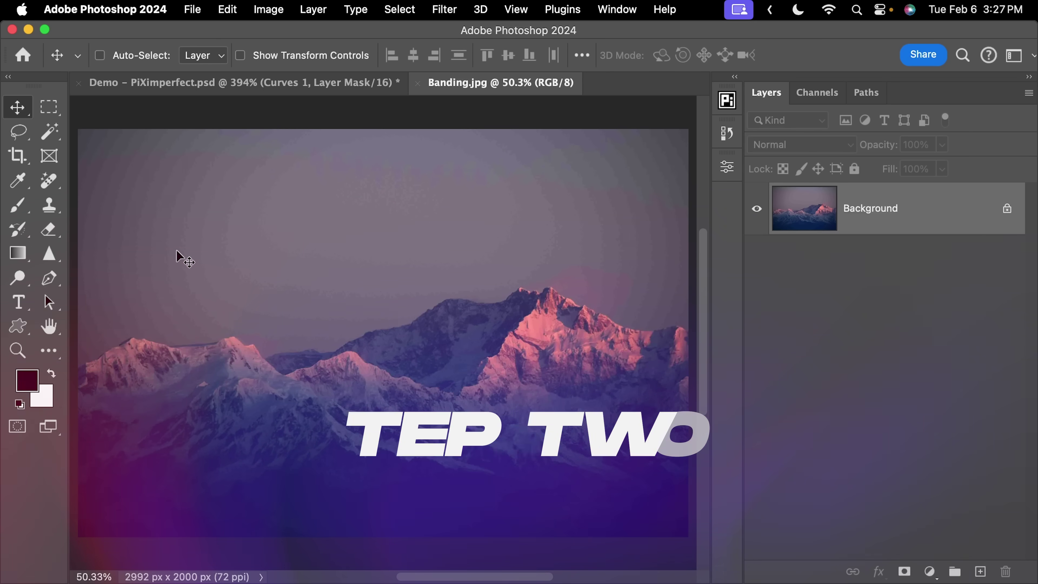
drag(185, 278, 403, 259)
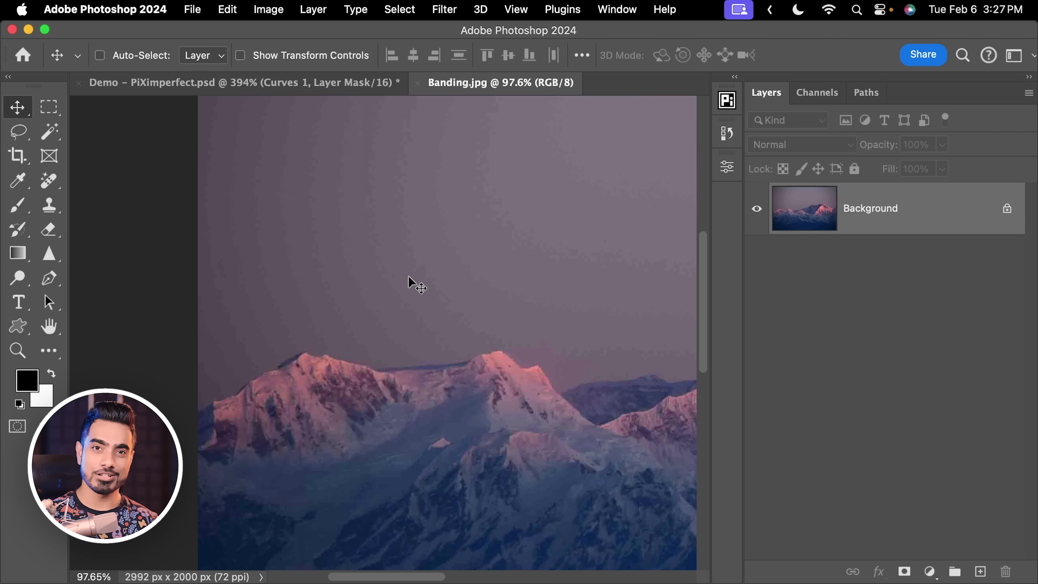
drag(420, 331, 333, 301)
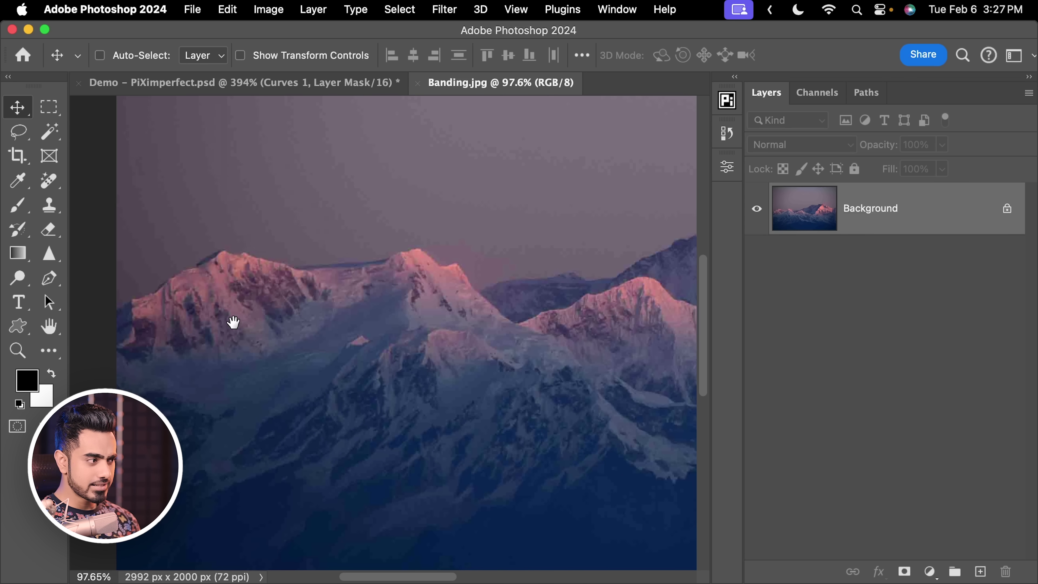
scroll(530, 327, right, 10)
scroll(530, 327, up, 5)
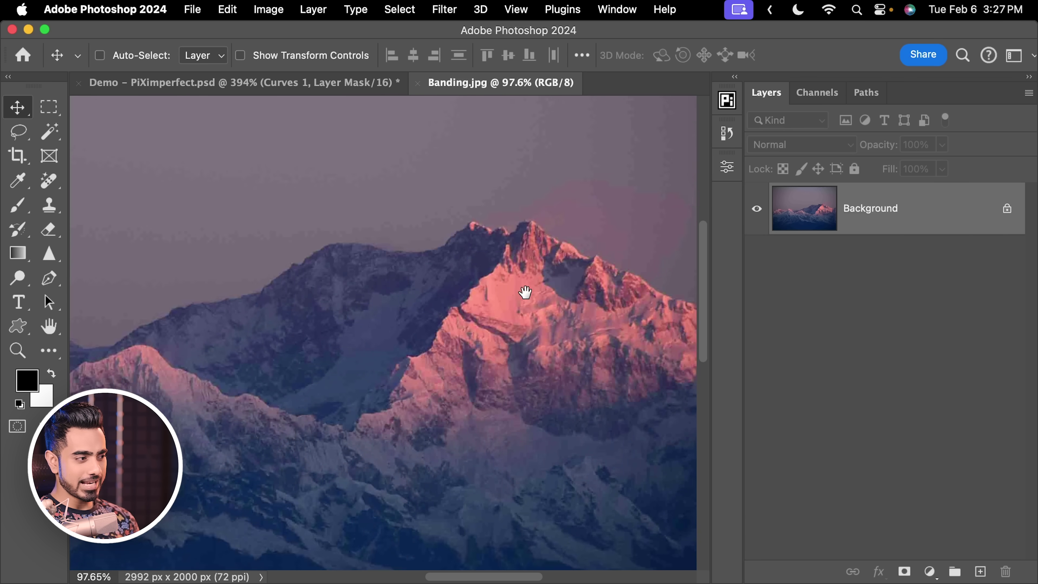
scroll(385, 327, down, 3)
scroll(121, 327, left, 6)
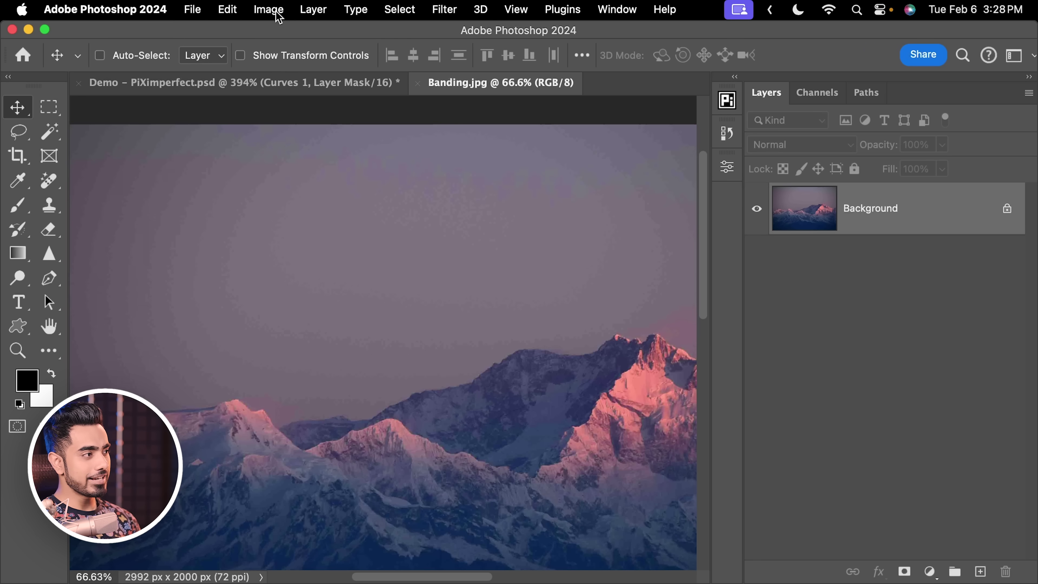
Convert the mountain photo to 16 Bits/Channel
click(268, 10)
mouse_move(288, 32)
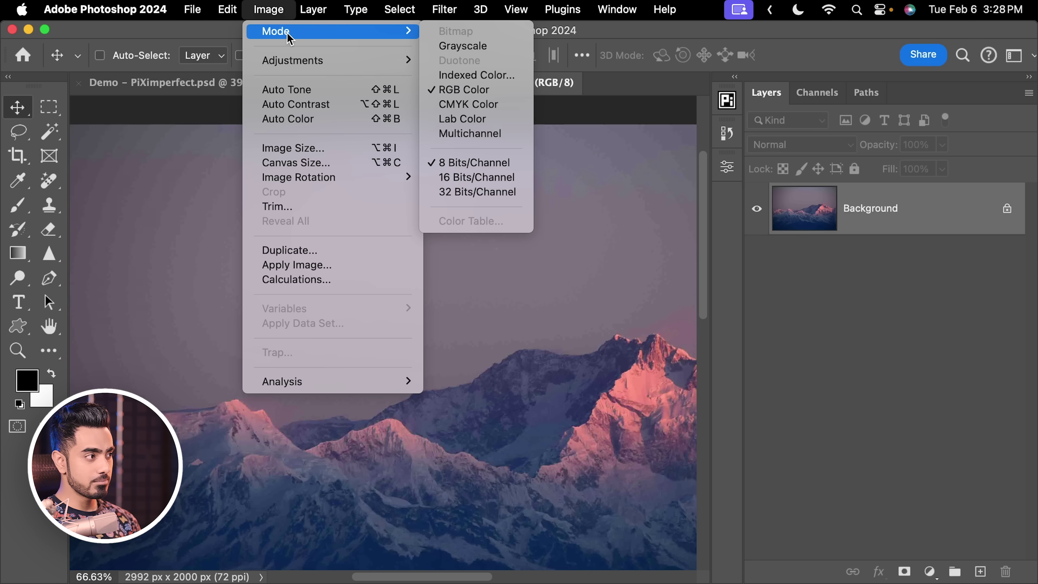
click(480, 179)
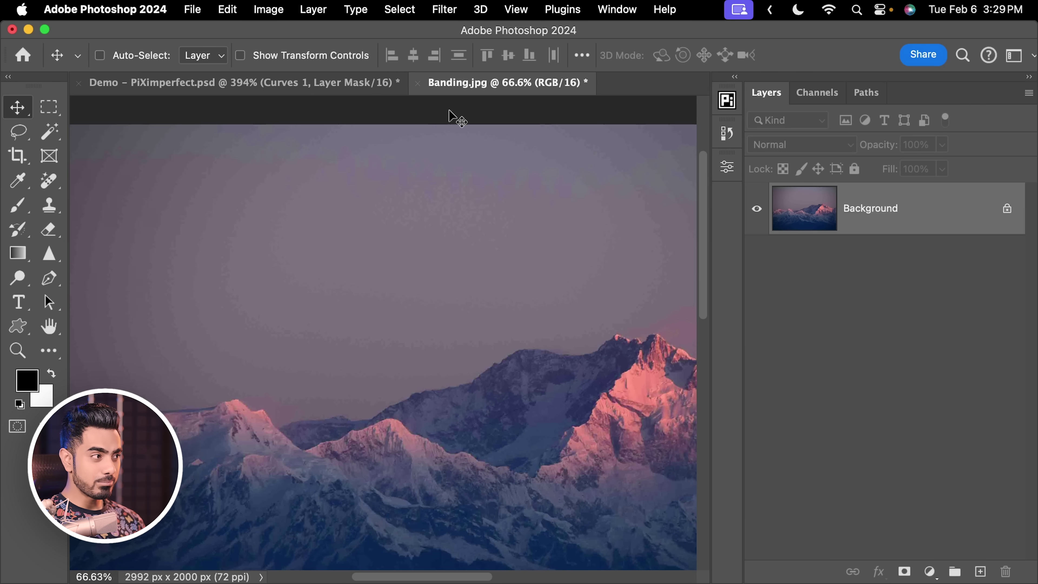
Try a Gaussian Blur at radii 10.1 and 45.8, then cancel it
click(446, 10)
mouse_move(506, 239)
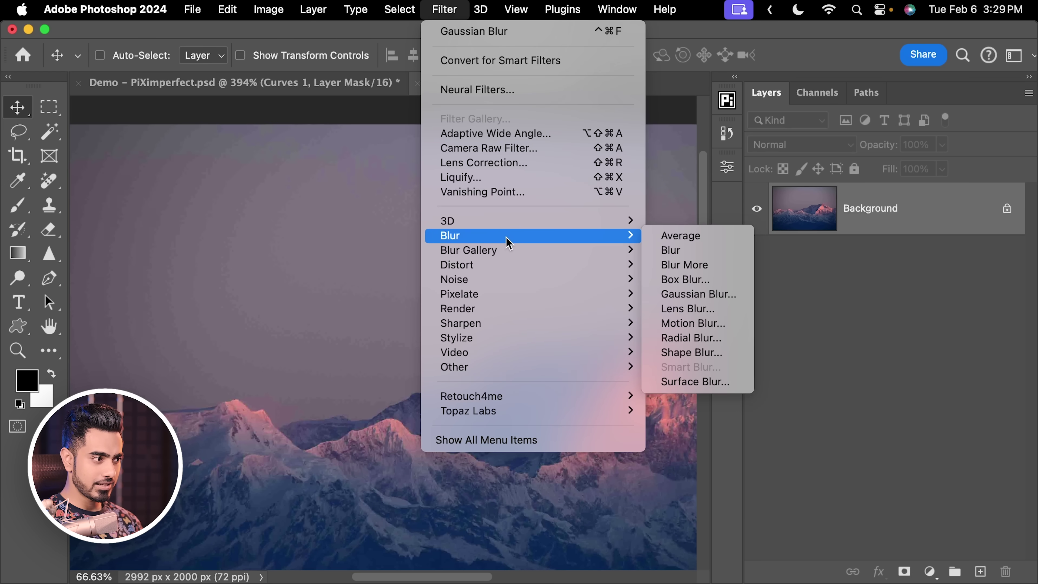
click(722, 303)
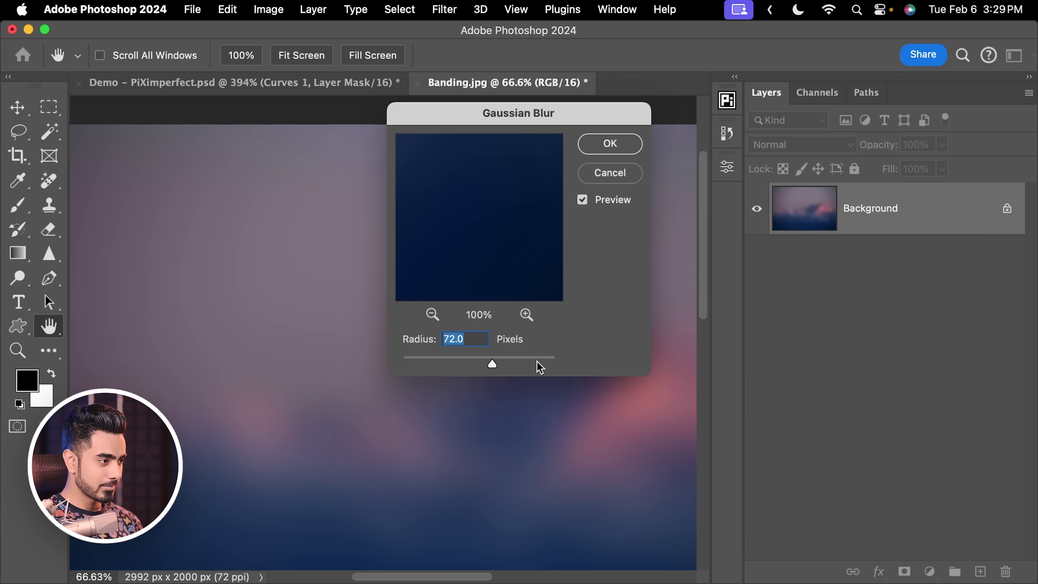
click(464, 359)
drag(479, 364, 484, 363)
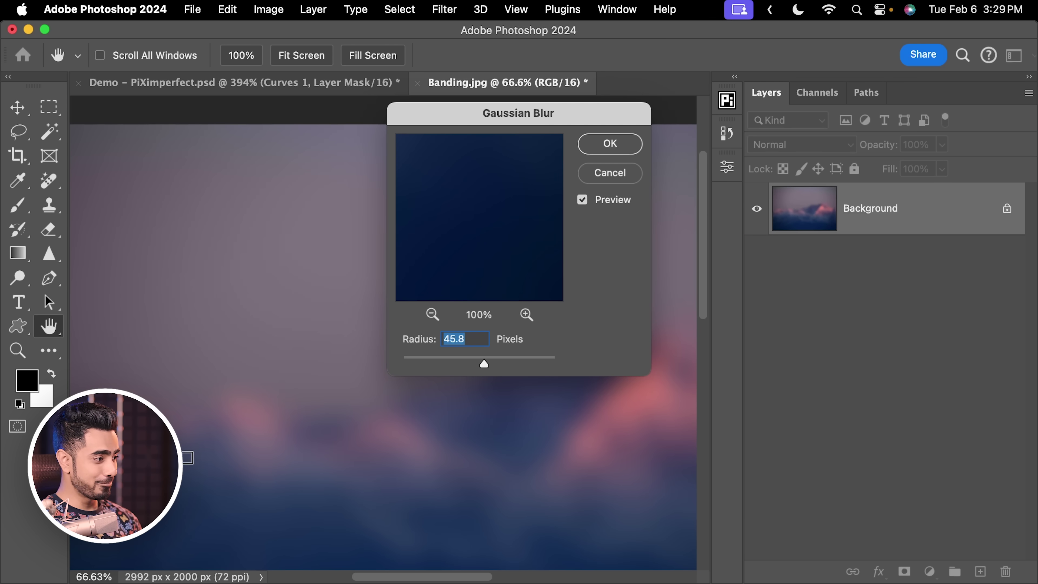
click(607, 181)
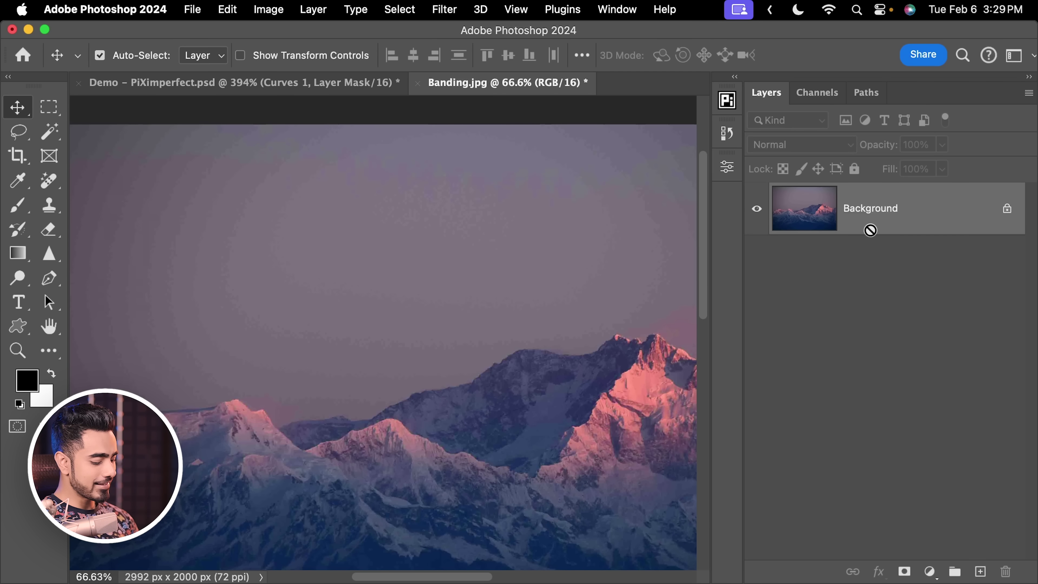
Duplicate the Background onto Layer 1 with Cmd+J and convert it for Smart Filters
key(super+j)
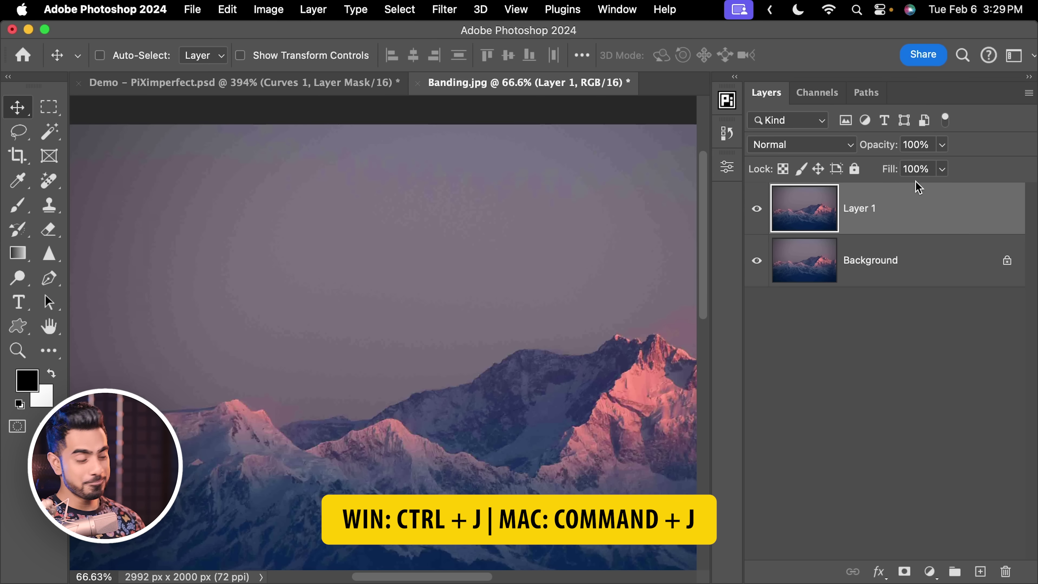
click(448, 12)
click(463, 57)
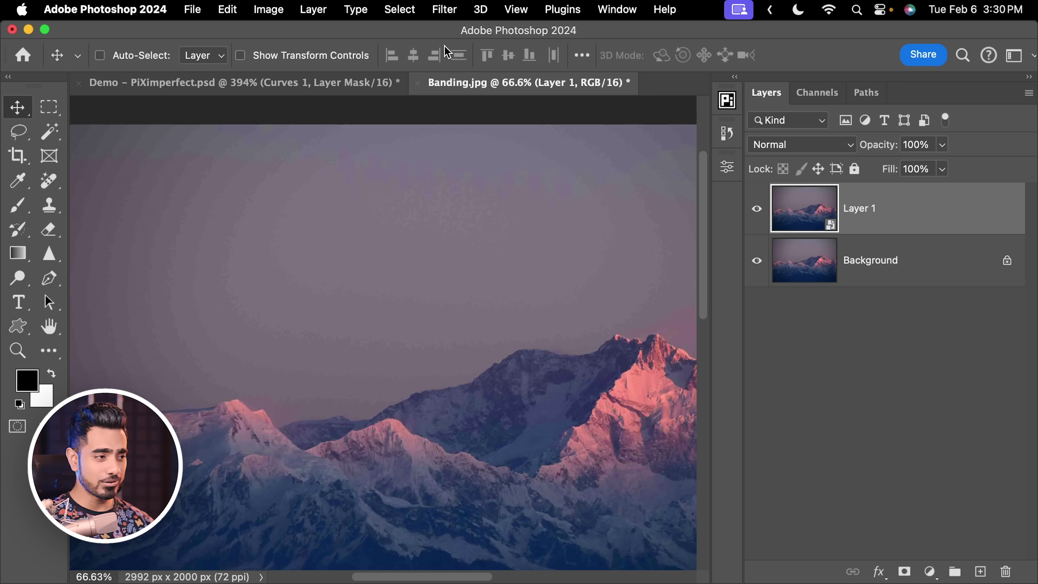
scroll(255, 320, down, 1)
scroll(235, 343, up, 3)
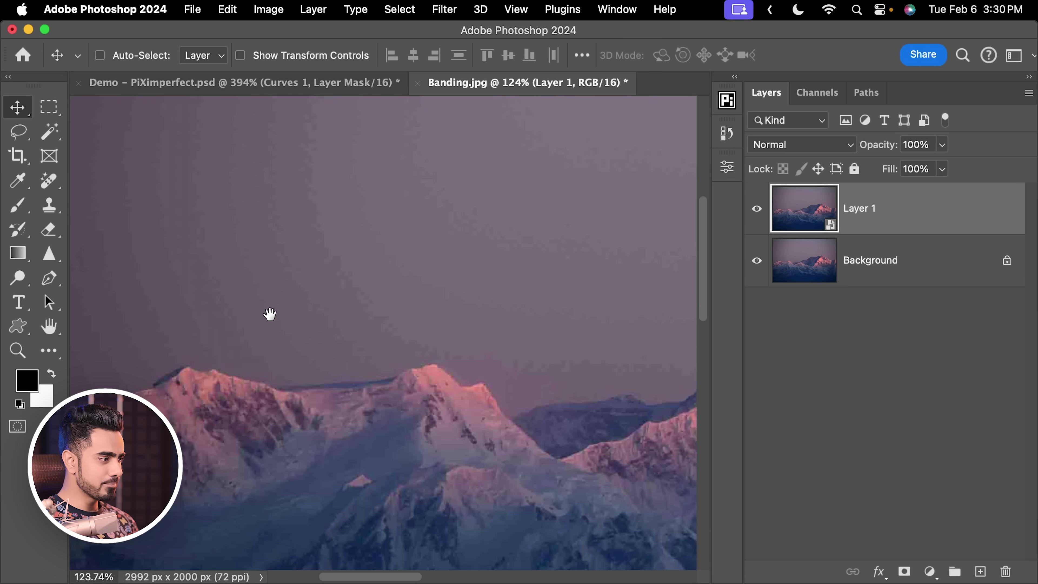
click(448, 11)
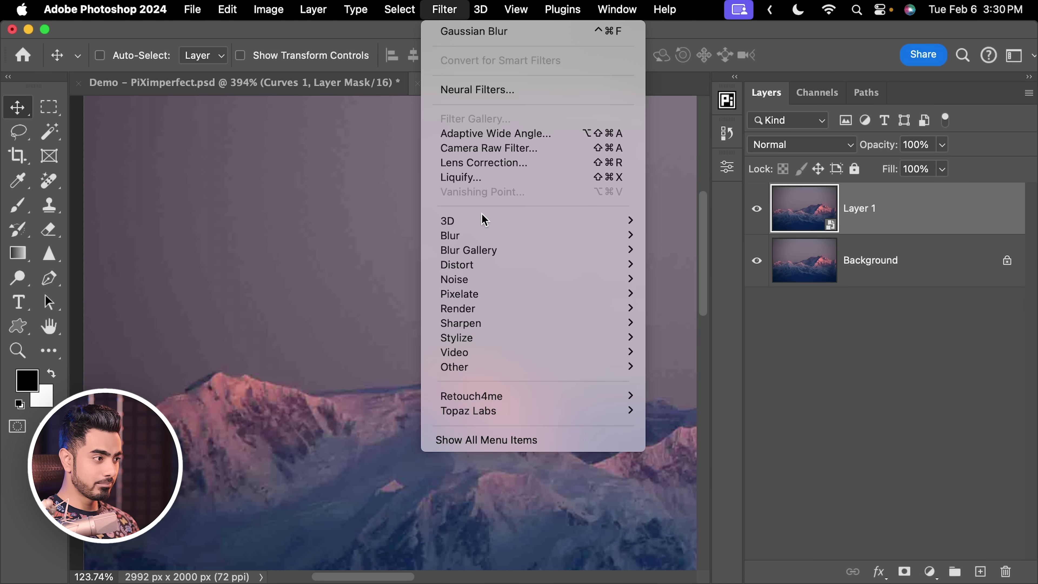
mouse_move(491, 236)
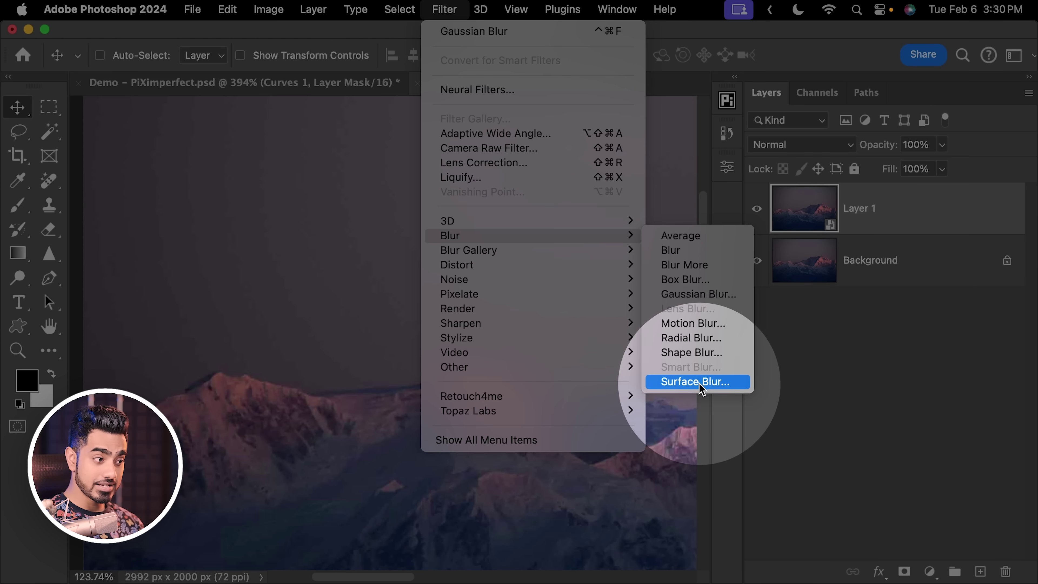
Open Surface Blur on Layer 1 with Threshold 255 and settle the Radius at 40 pixels
click(701, 384)
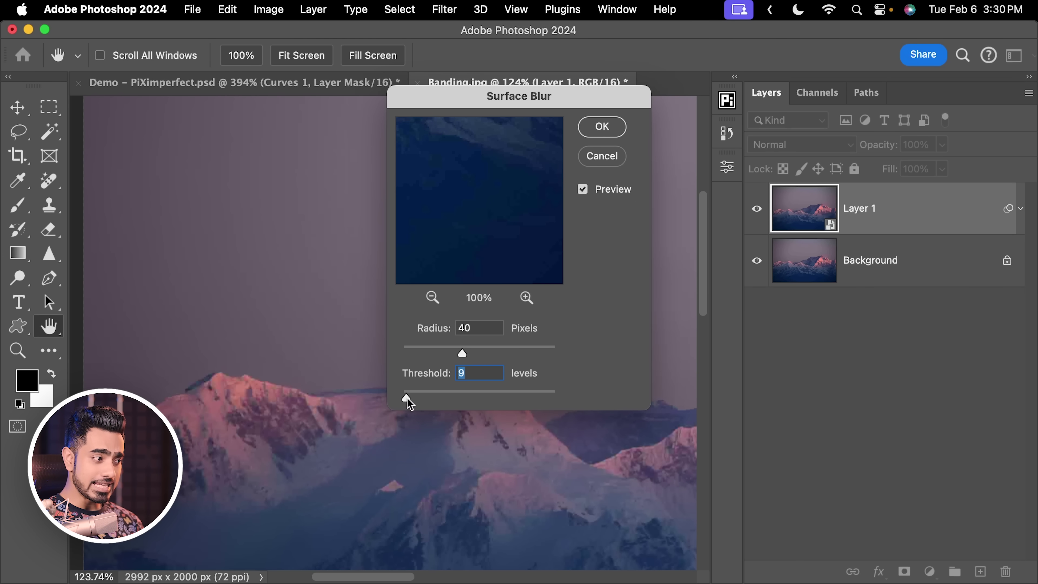
drag(407, 398, 575, 399)
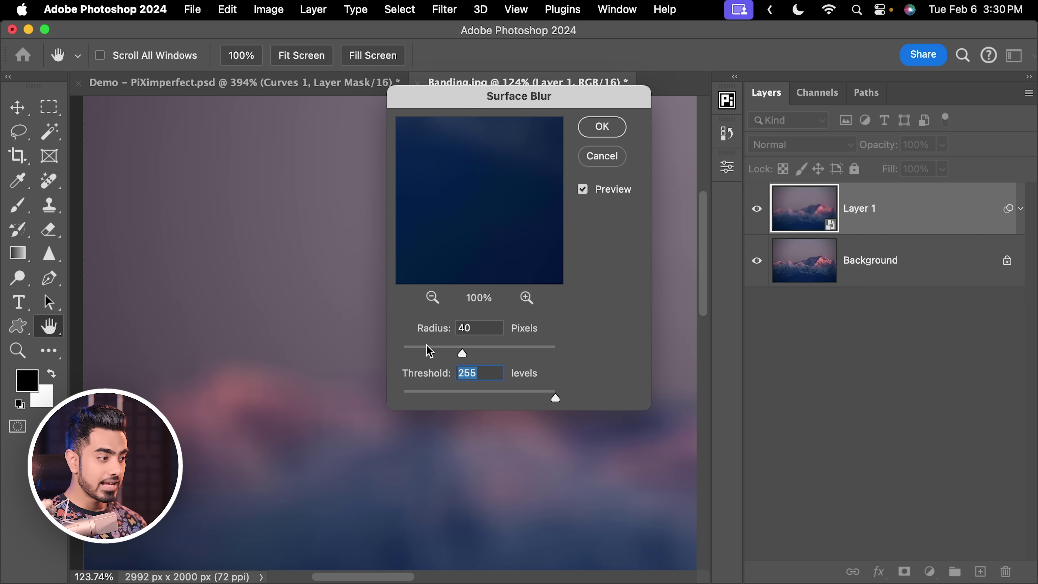
drag(454, 354, 427, 356)
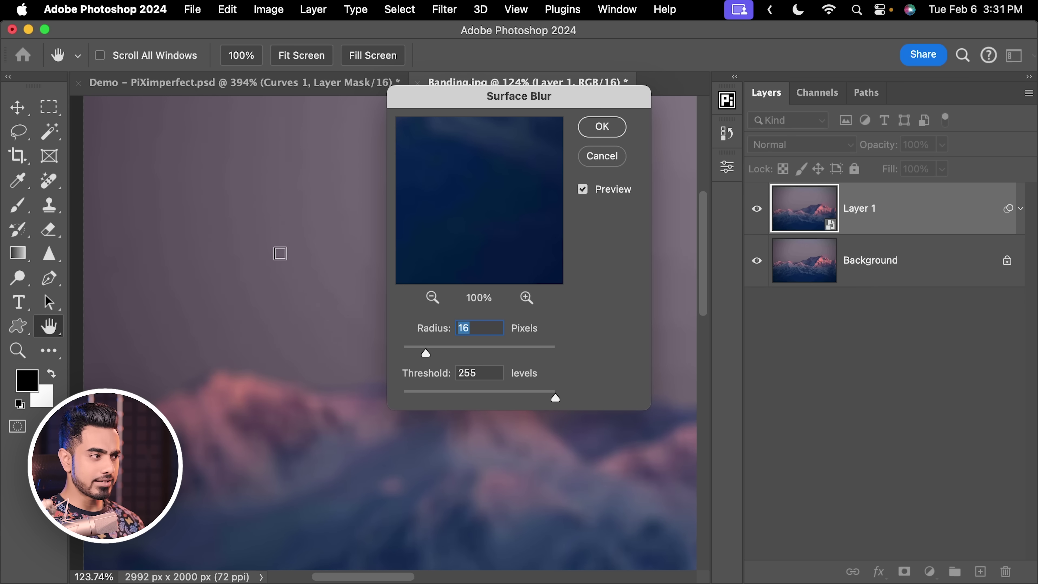
key(super+minus)
key(super+minus)
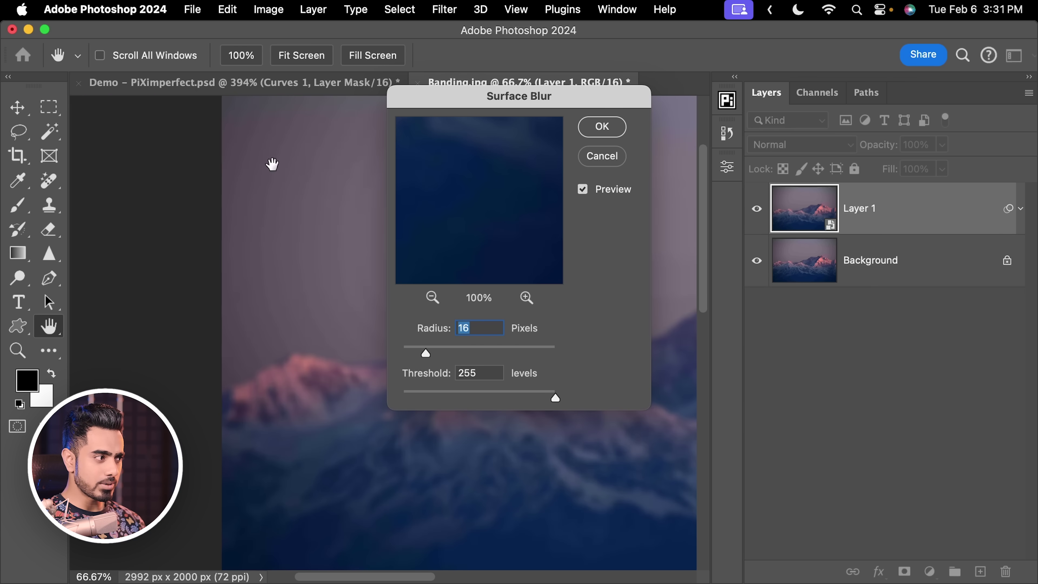
scroll(270, 264, right, 5)
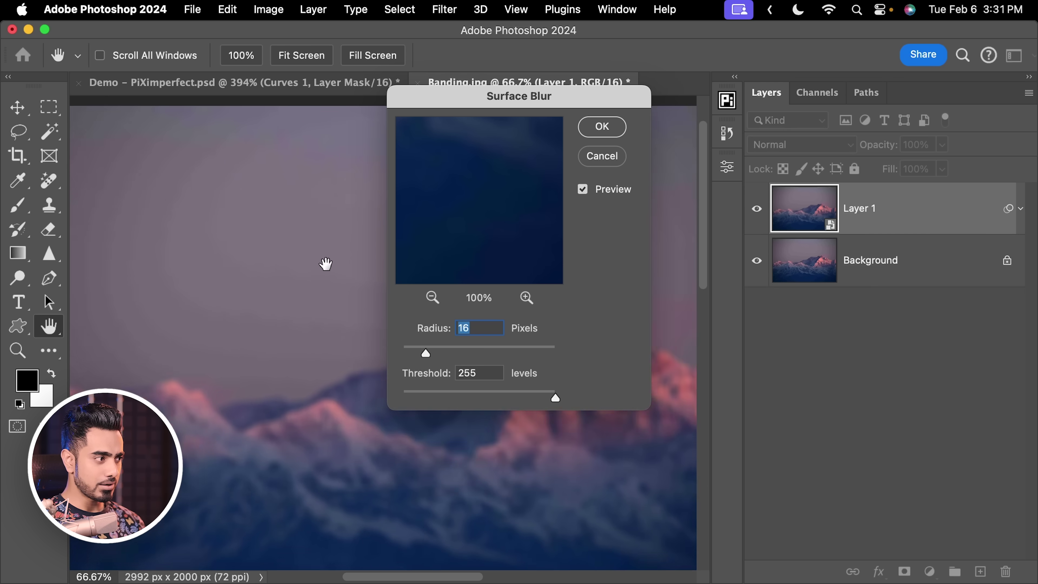
click(431, 352)
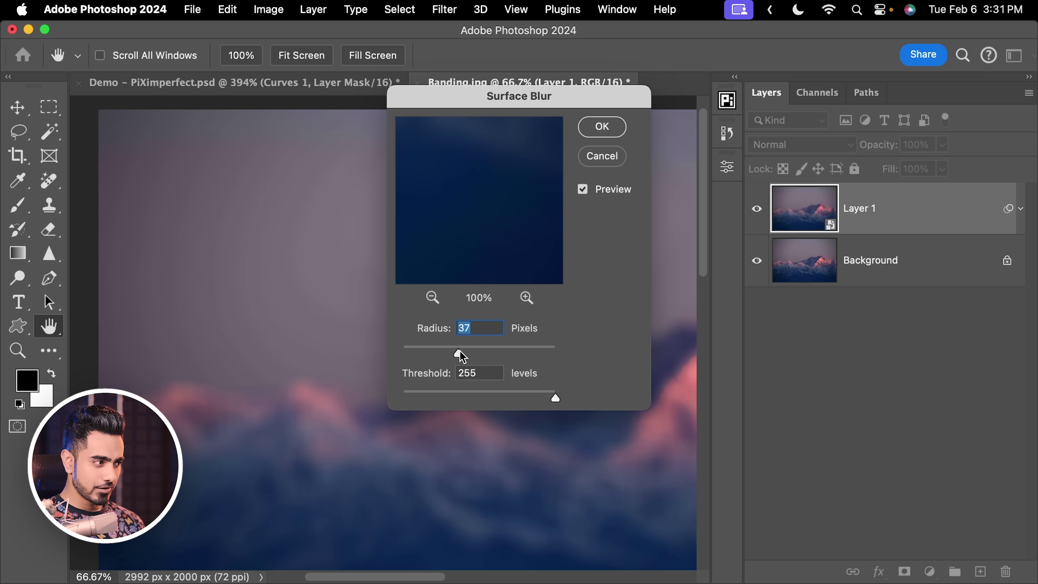
drag(462, 355, 463, 353)
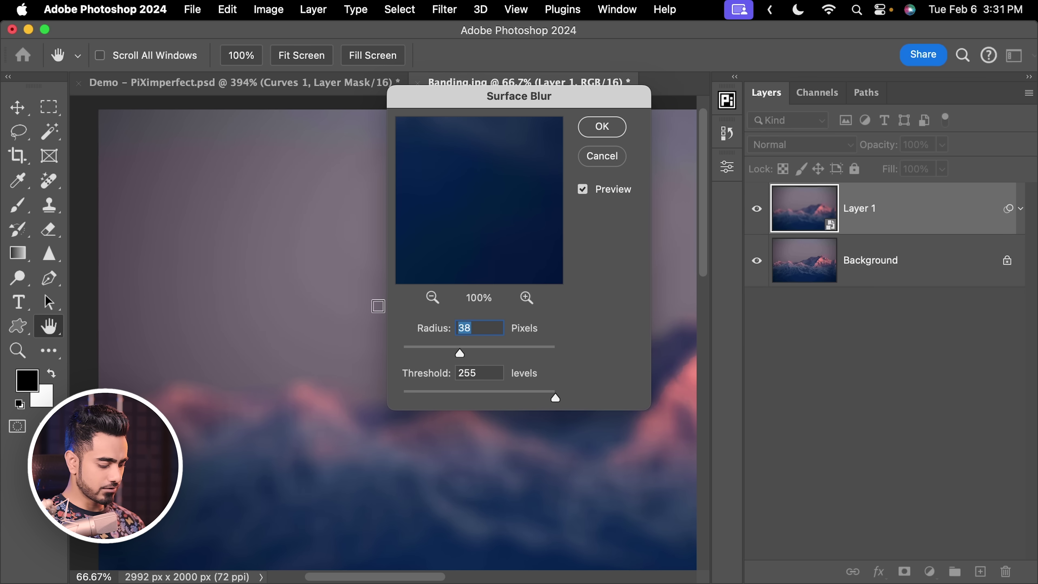
text(40)
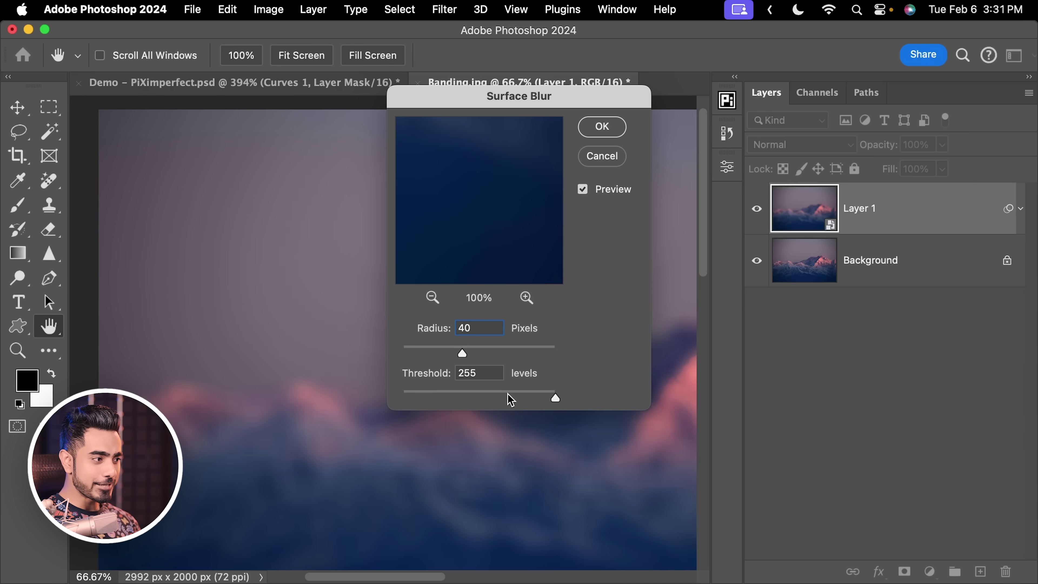
Drop the Surface Blur threshold to about 8 levels, inspecting the sky at 100%
drag(511, 399, 442, 399)
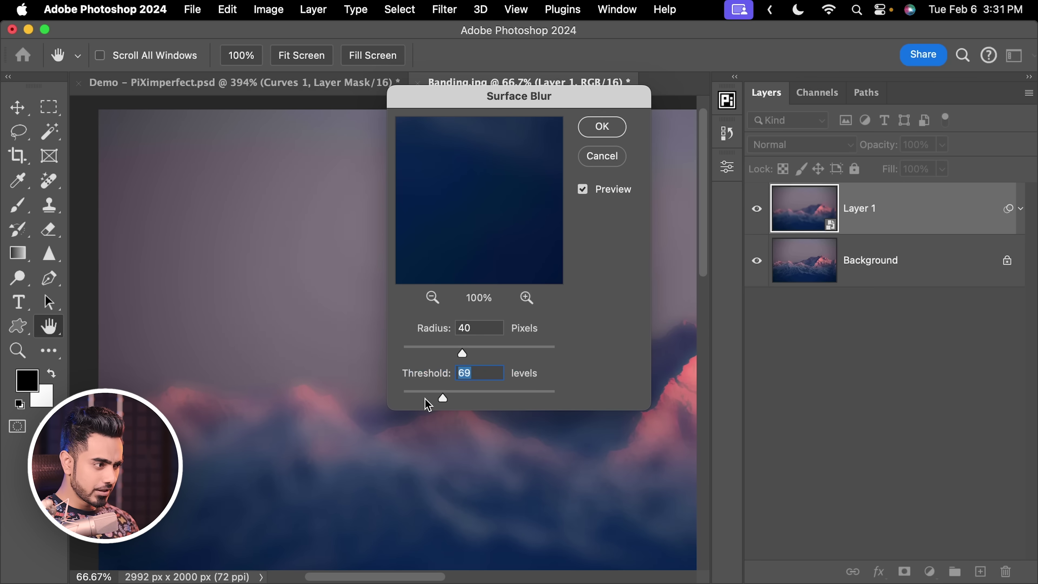
drag(427, 405, 408, 407)
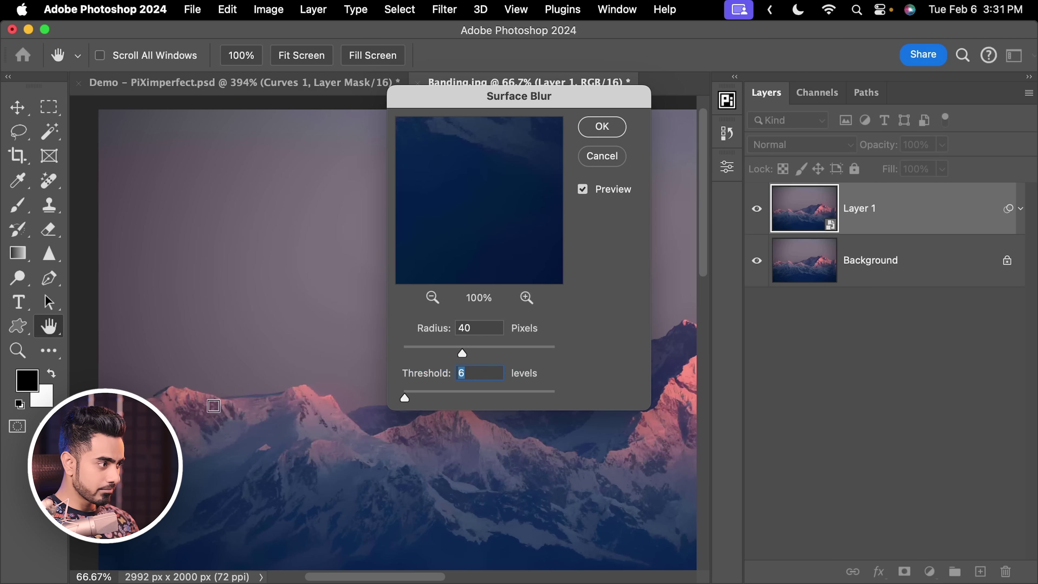
key(super+alt+0)
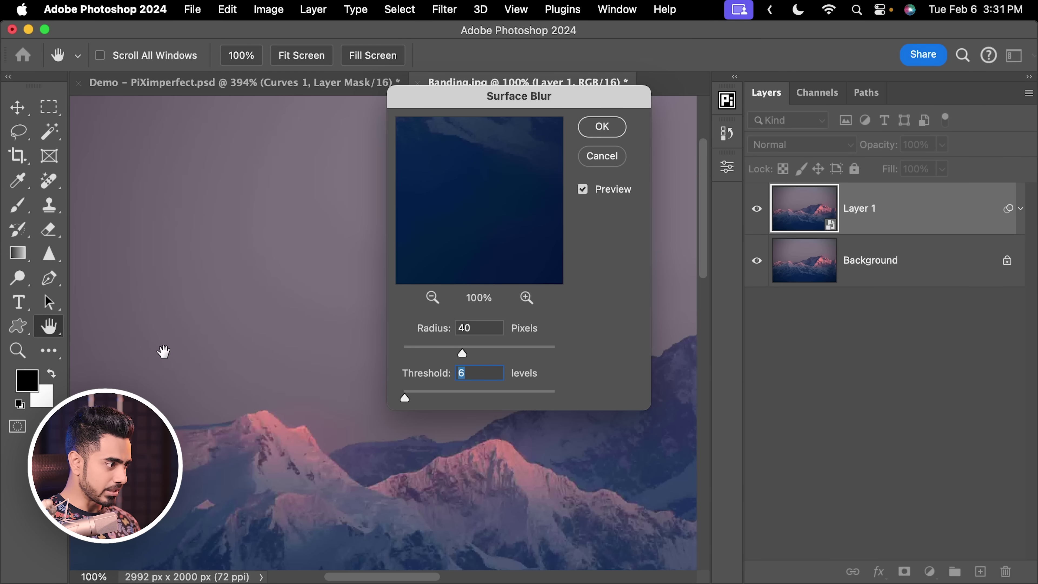
drag(163, 352, 260, 348)
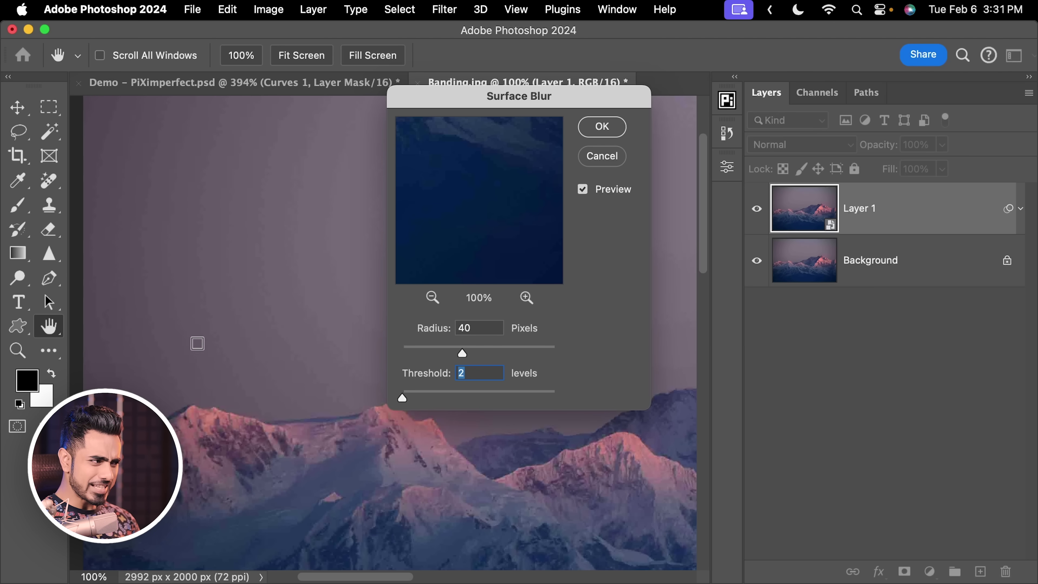
drag(407, 401, 407, 399)
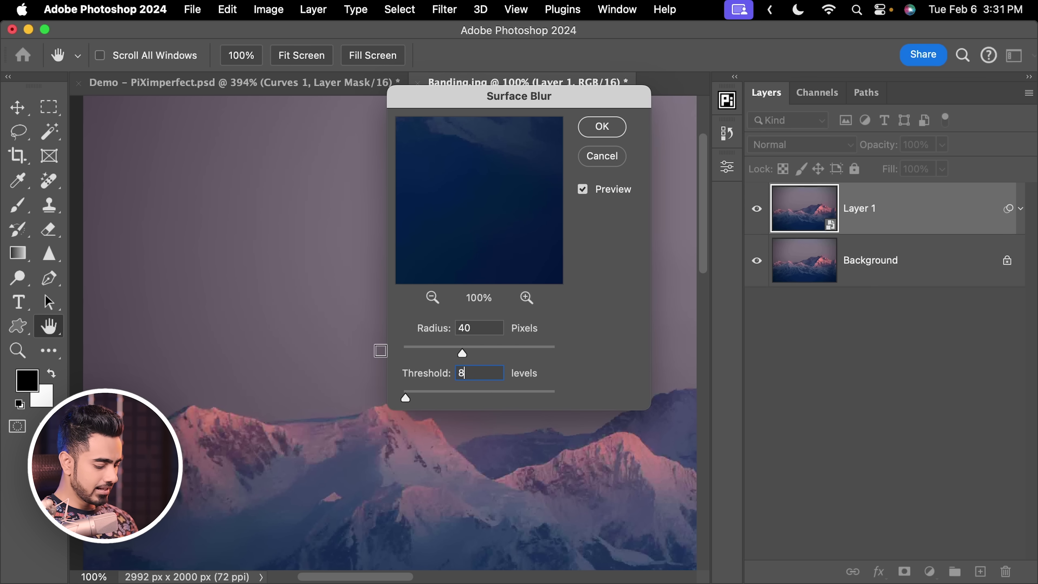
Zoom out to the whole photo and hide Layer 1 to compare with the original
key(super+minus)
key(super+minus)
drag(322, 313, 189, 341)
drag(253, 353, 306, 336)
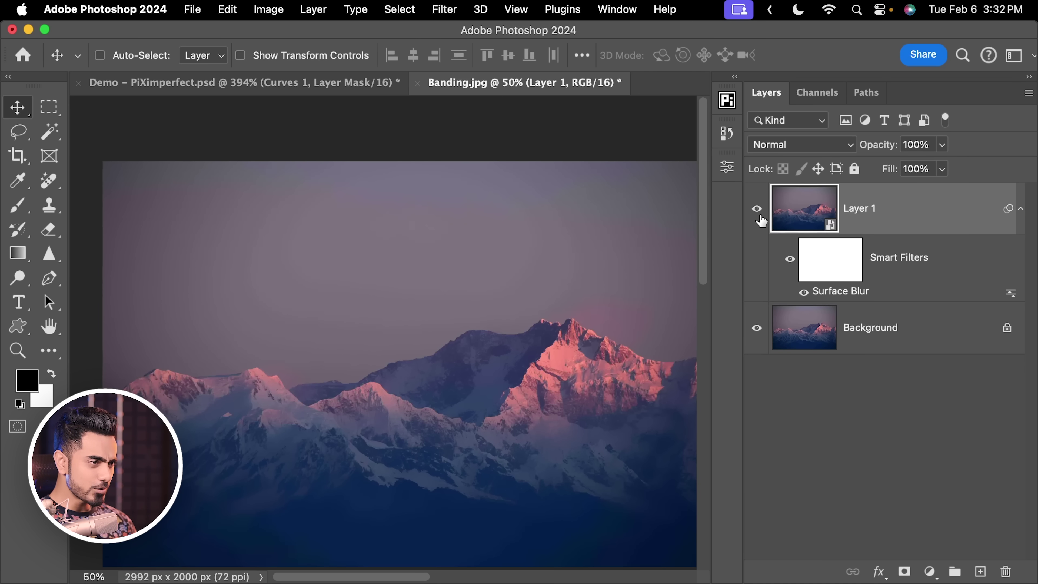
click(756, 209)
drag(327, 432, 361, 350)
scroll(351, 335, up, 5)
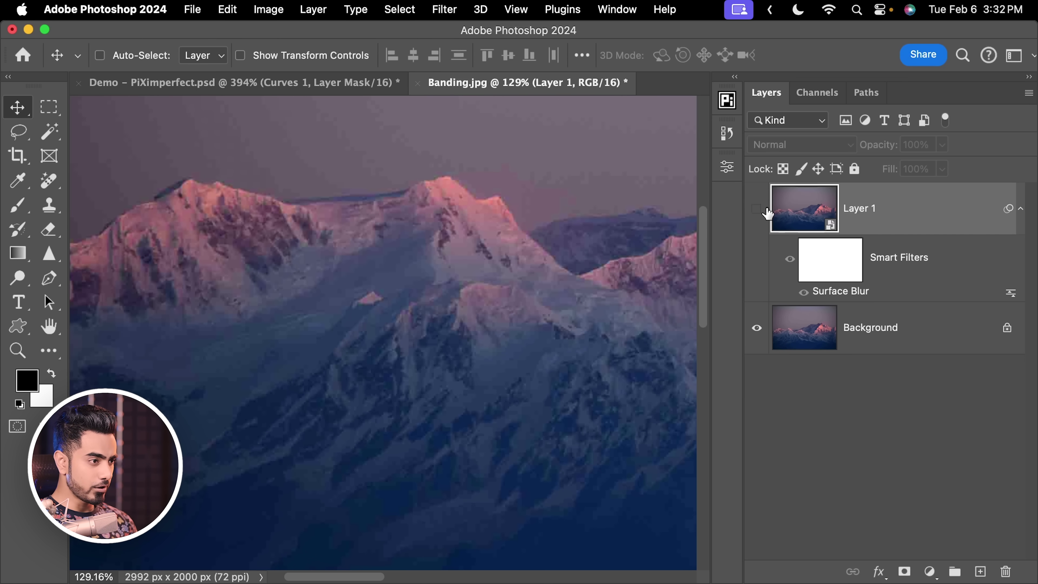
click(757, 209)
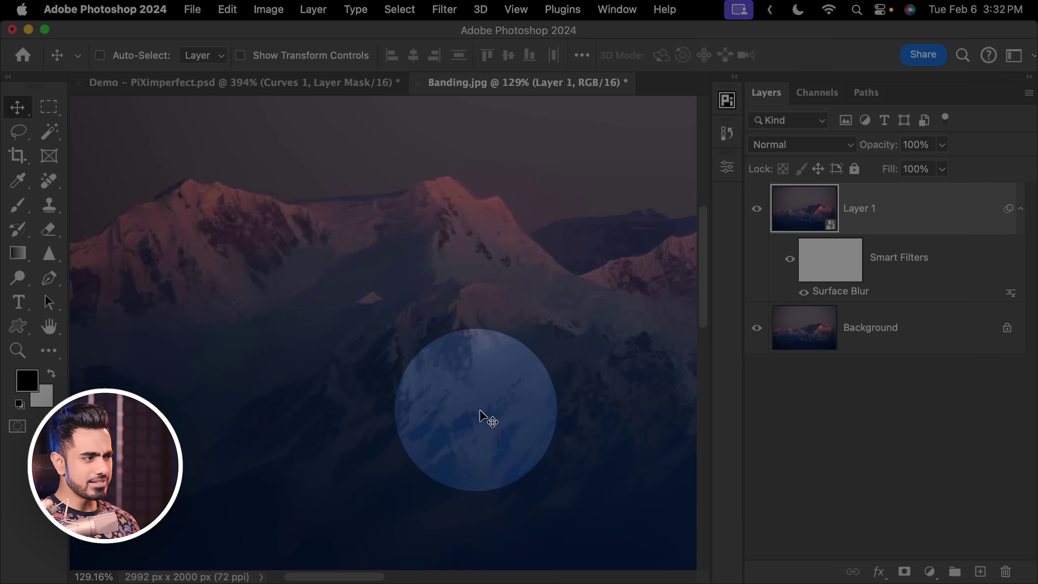
scroll(423, 269, down, 4)
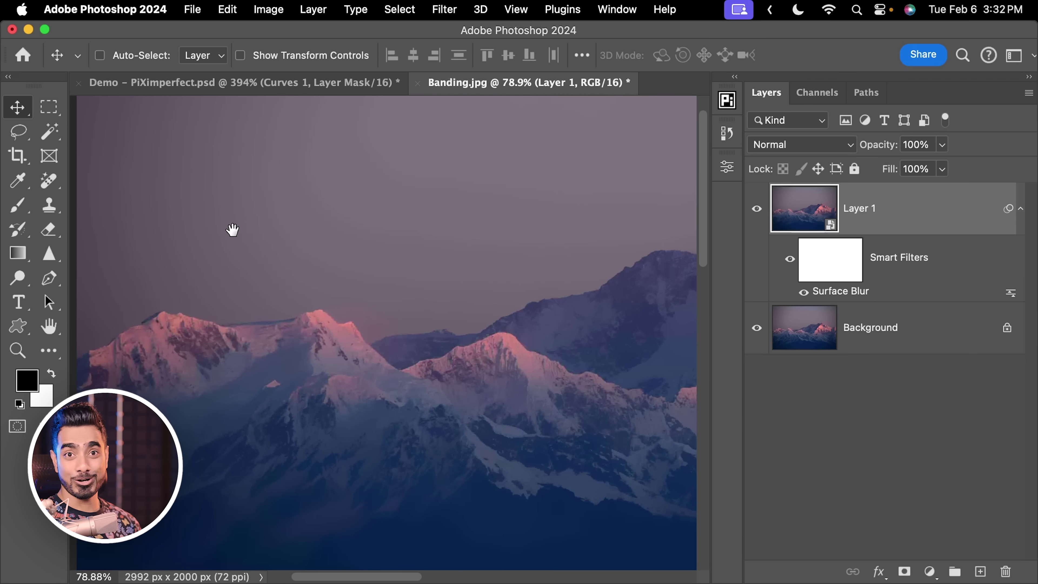
scroll(457, 248, down, 2)
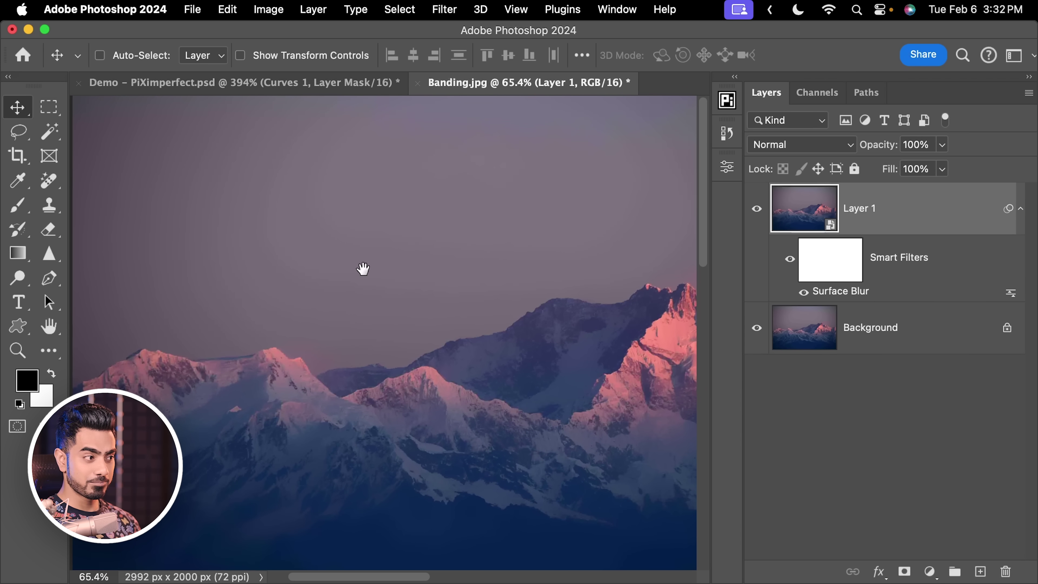
scroll(426, 241, down, 1)
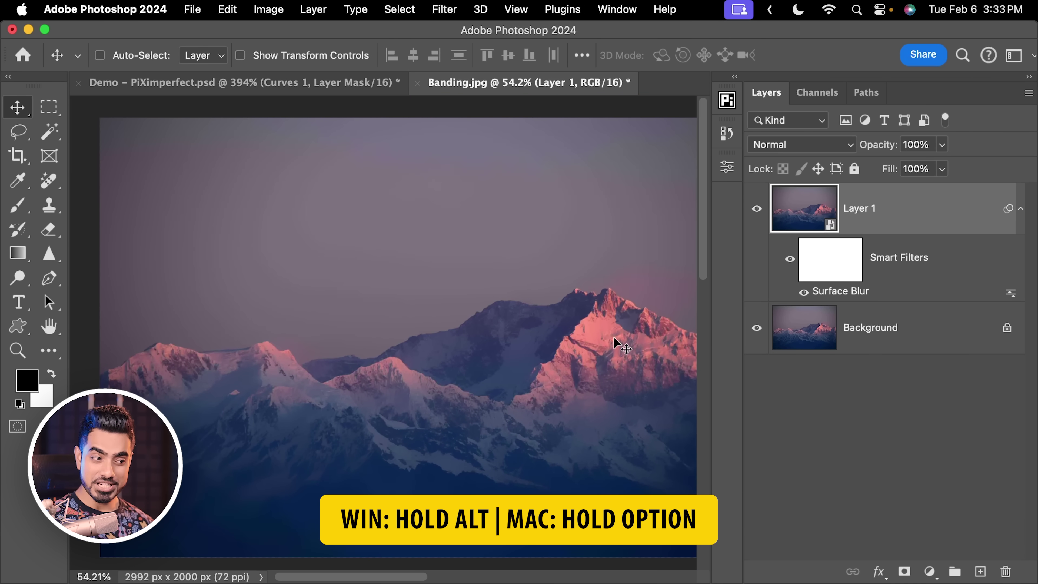
Add a hide-all black mask to Layer 1 and pick a 500-px Brush
alt+click(904, 572)
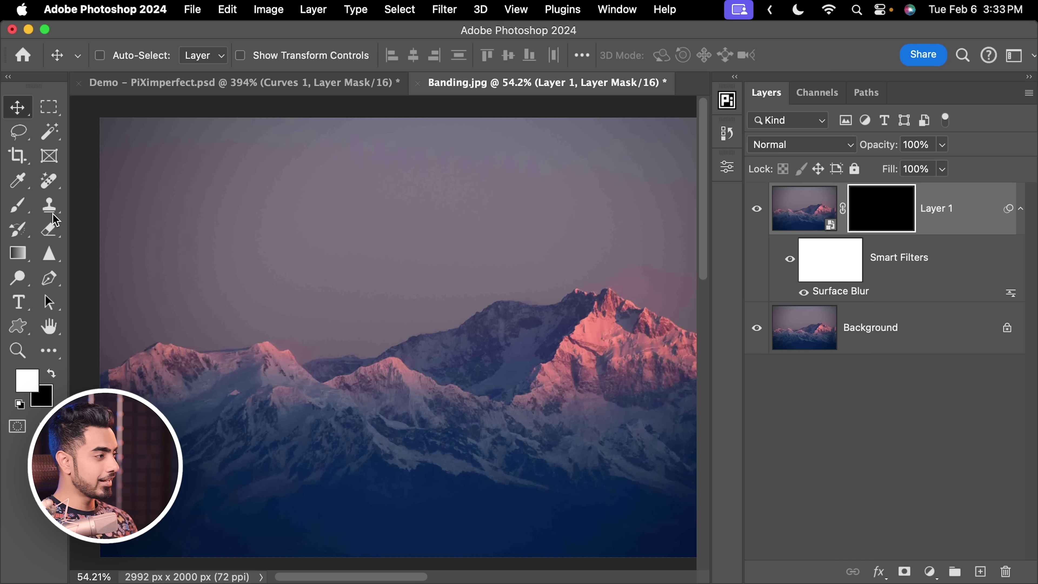
click(24, 213)
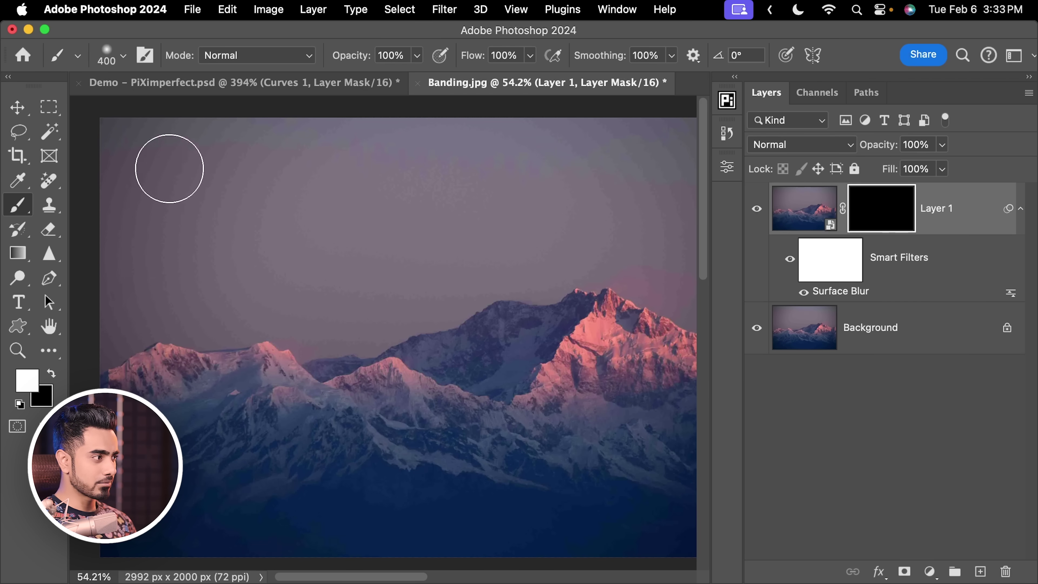
key(bracketright)
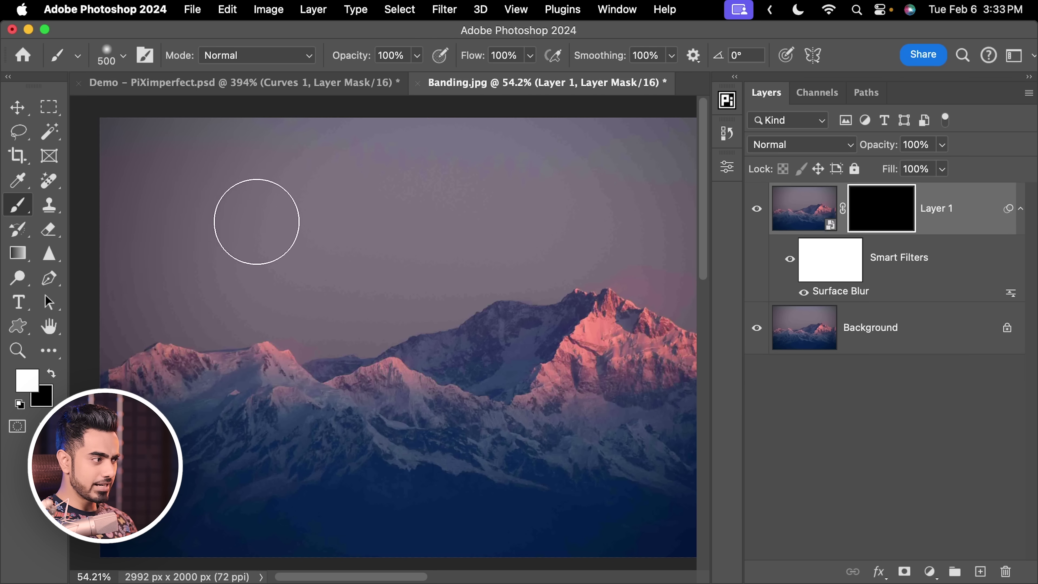
Paint the blur back into the sky above the peaks with 300–500 px strokes
click(110, 300)
scroll(215, 347, up, 5)
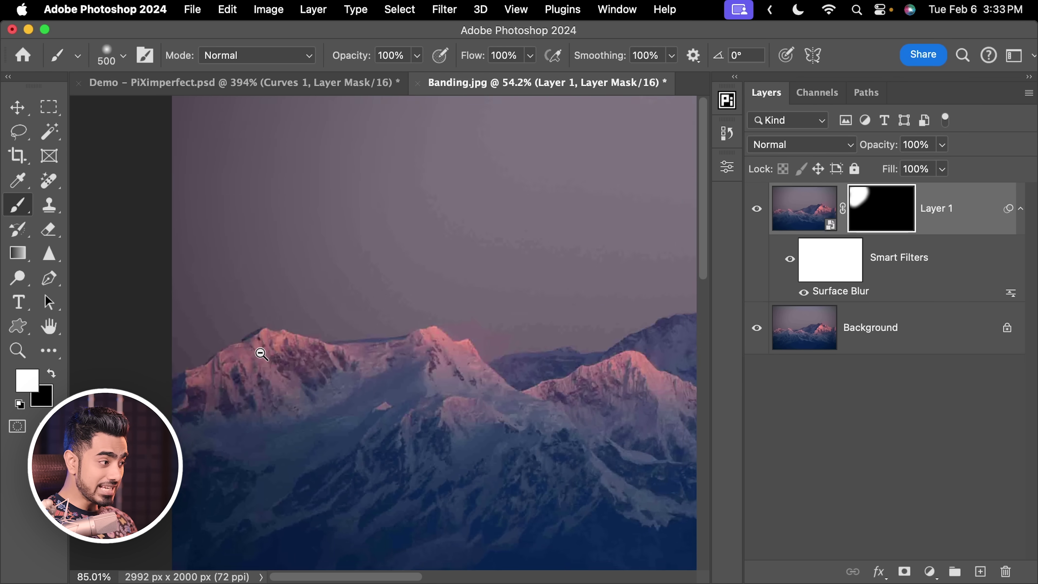
key(bracketleft)
key(bracketleft)
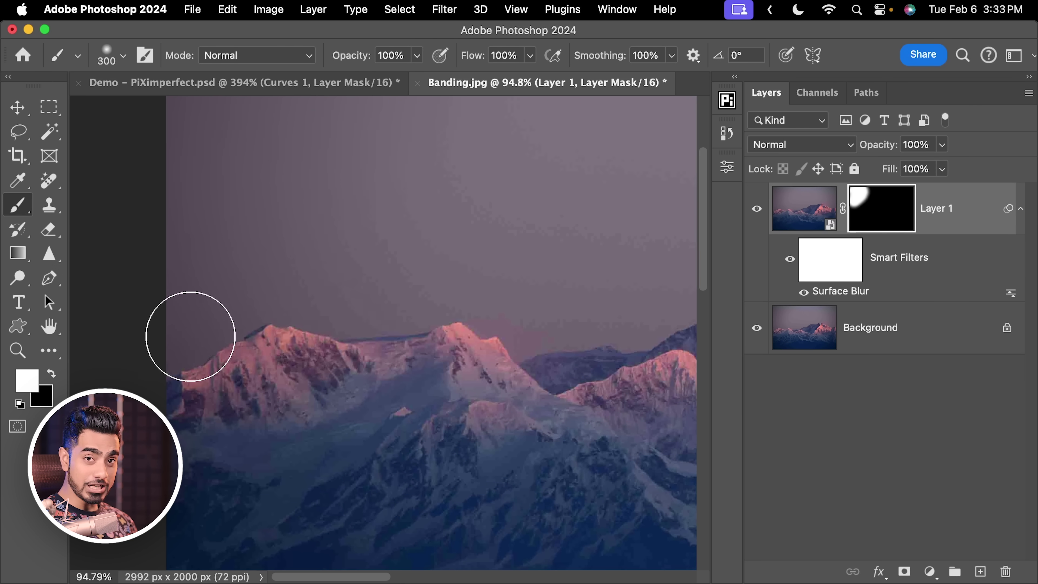
scroll(328, 277, down, 2)
scroll(328, 277, down, 1)
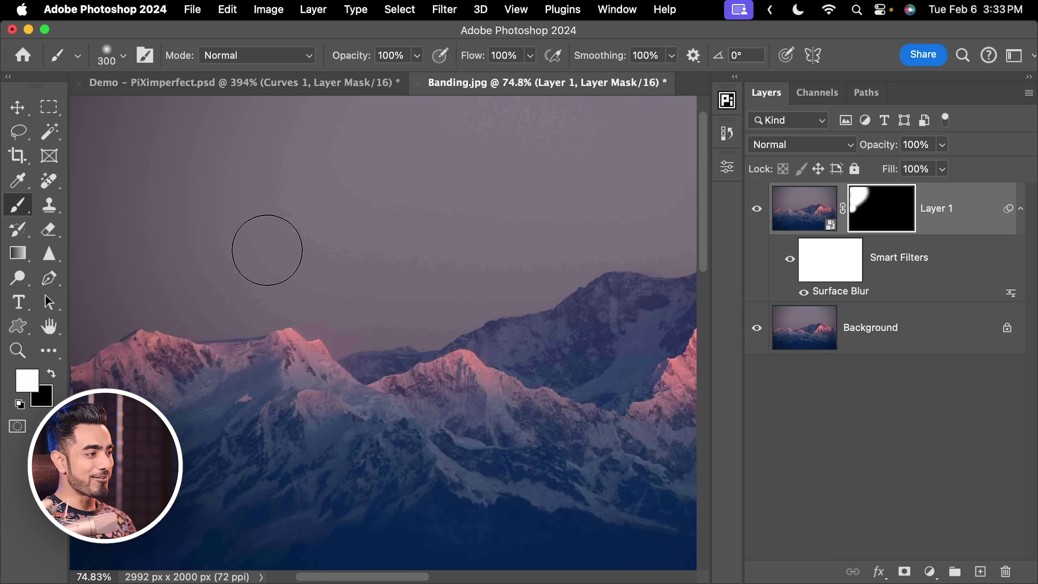
mouse_move(362, 323)
mouse_down()
mouse_move(452, 335)
mouse_move(480, 308)
mouse_up()
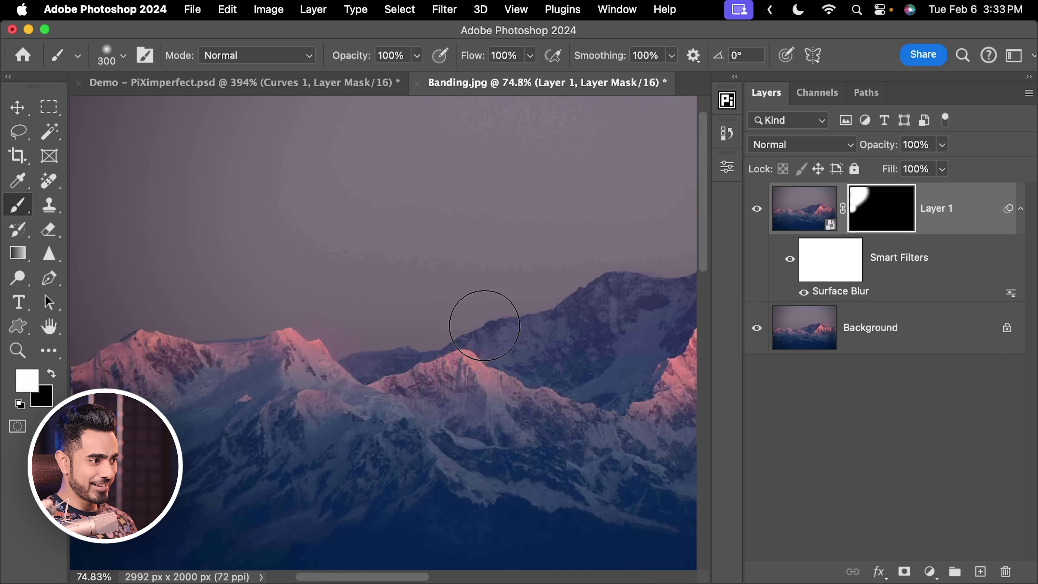
scroll(354, 313, right, 5)
scroll(445, 255, right, 6)
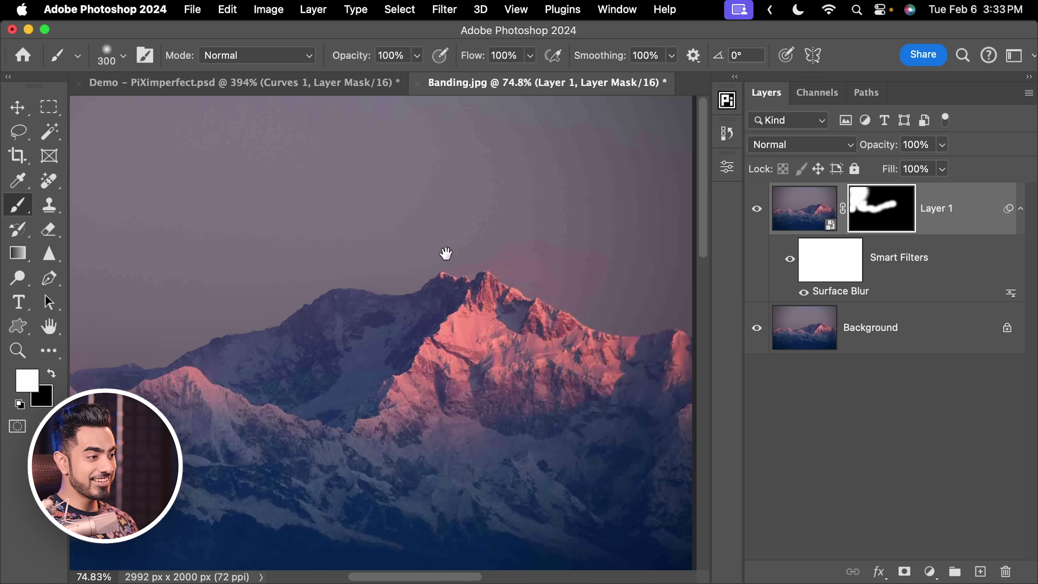
drag(569, 319, 556, 302)
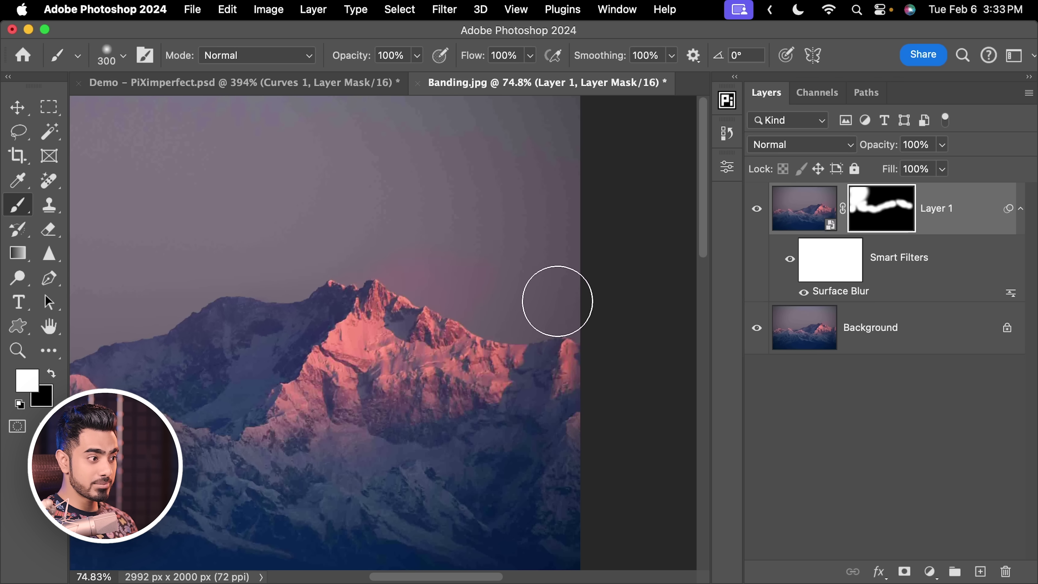
scroll(464, 257, down, 2)
key(bracketright)
key(bracketright)
scroll(448, 284, left, 5)
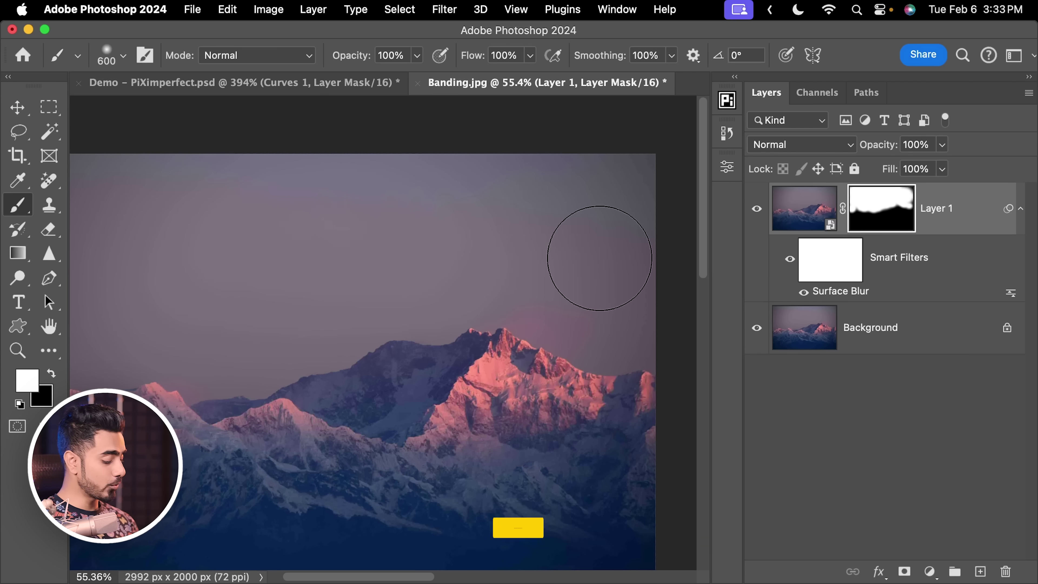
Inspect Layer 1's mask alone to confirm it covers the sky down to the ridgeline
alt+click(889, 212)
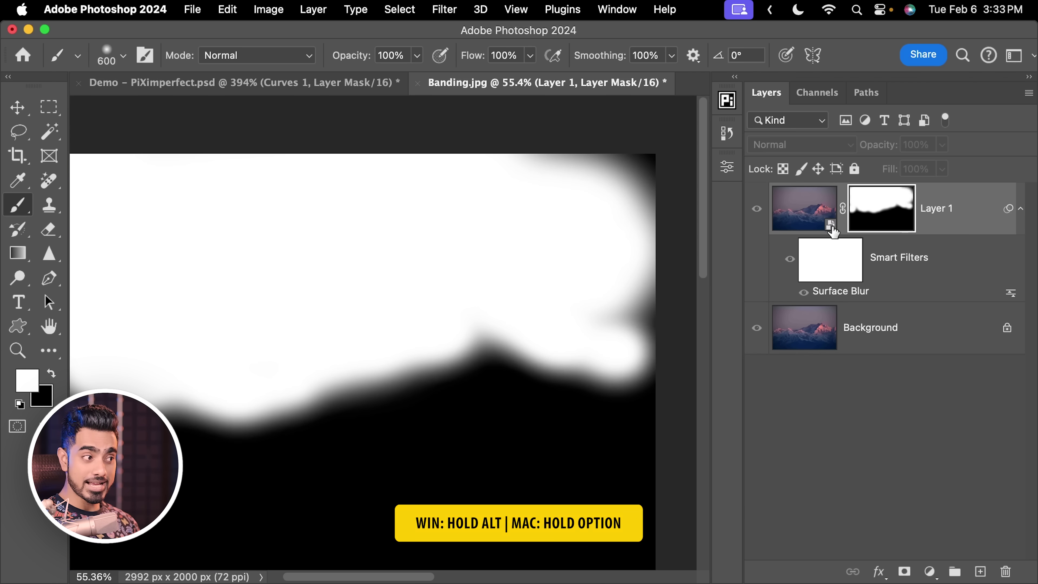
scroll(560, 246, right, 3)
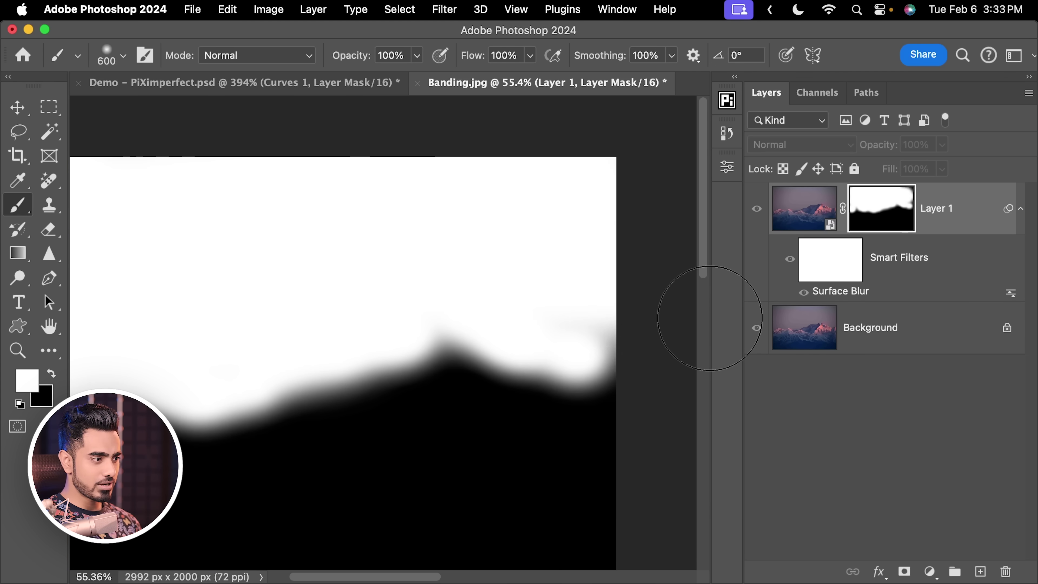
scroll(572, 280, left, 10)
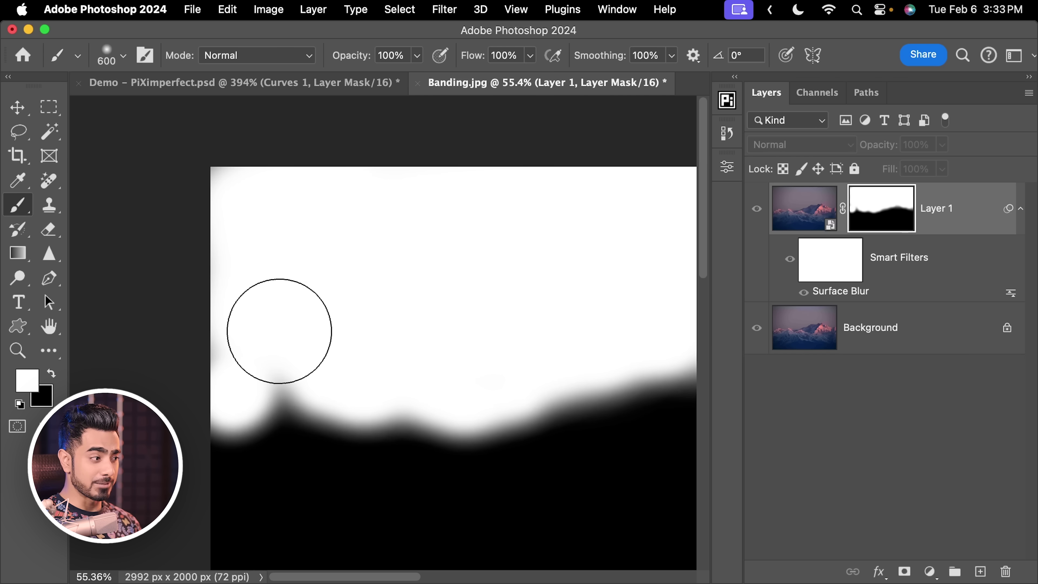
scroll(499, 244, right, 1)
scroll(499, 243, right, 10)
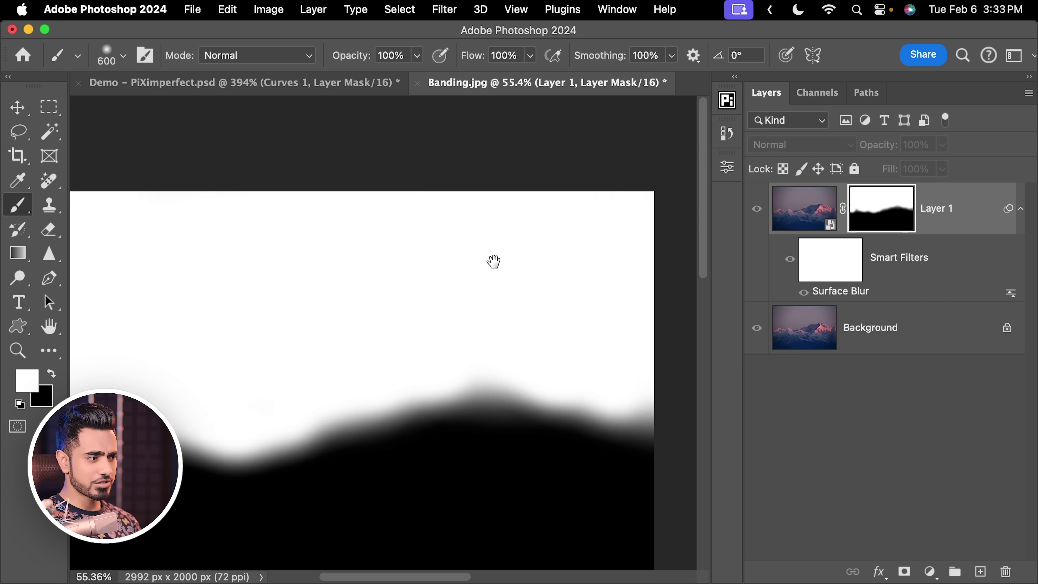
alt+click(884, 211)
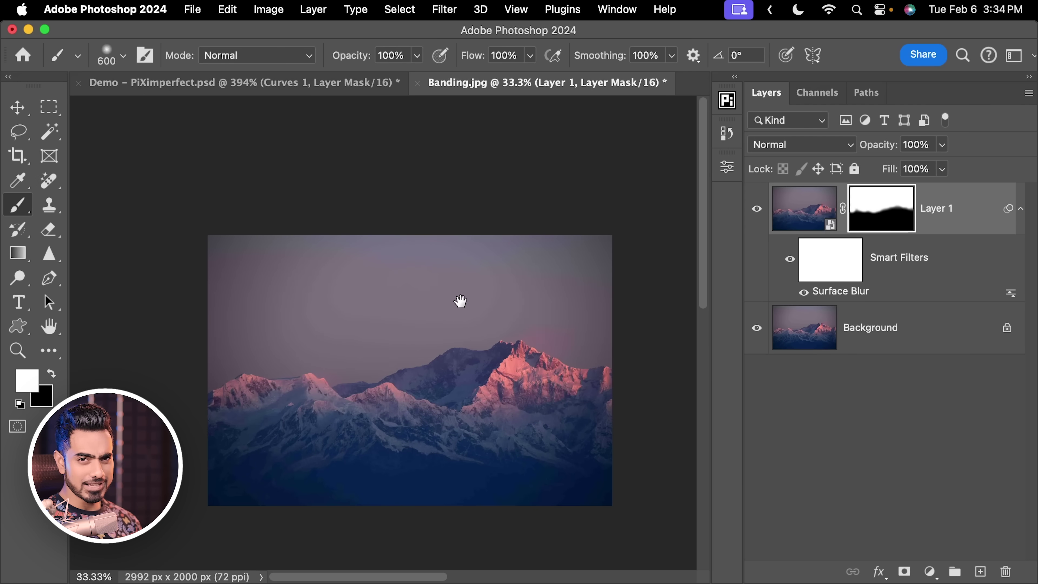
Enter Quick Mask and paint over the whole sky with a large soft round brush
scroll(426, 274, right, 3)
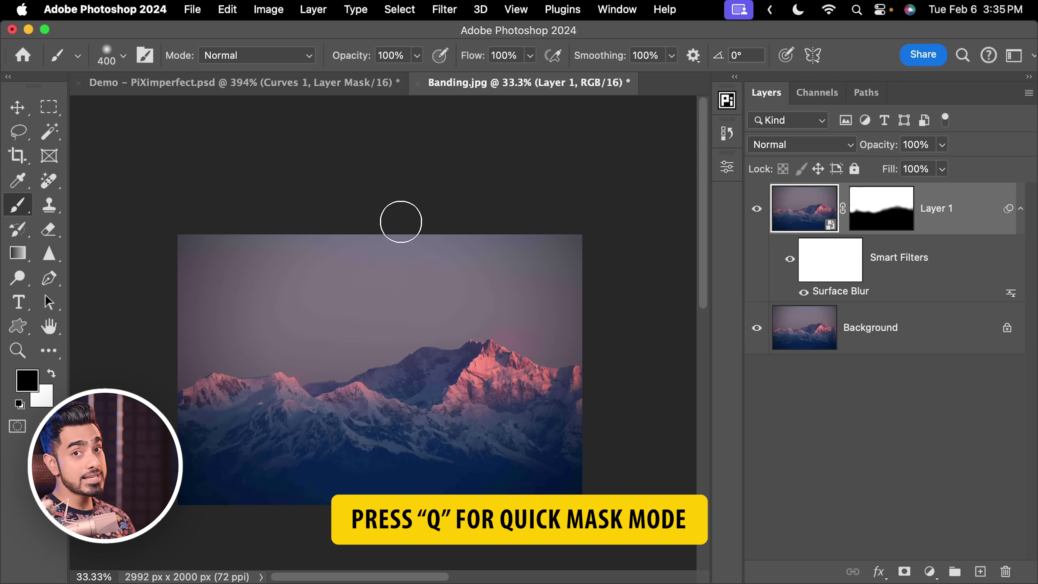
key(q)
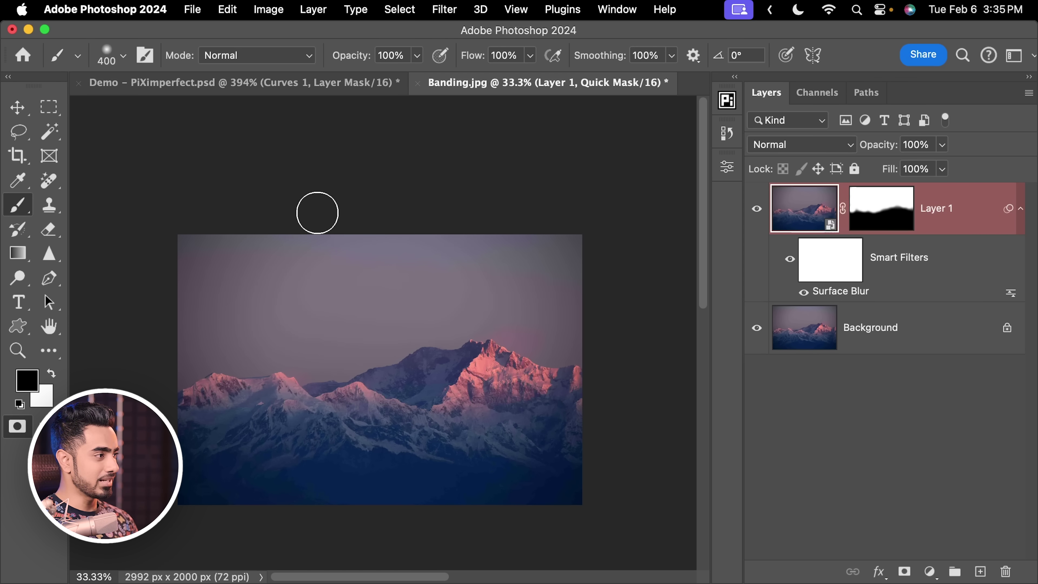
click(118, 58)
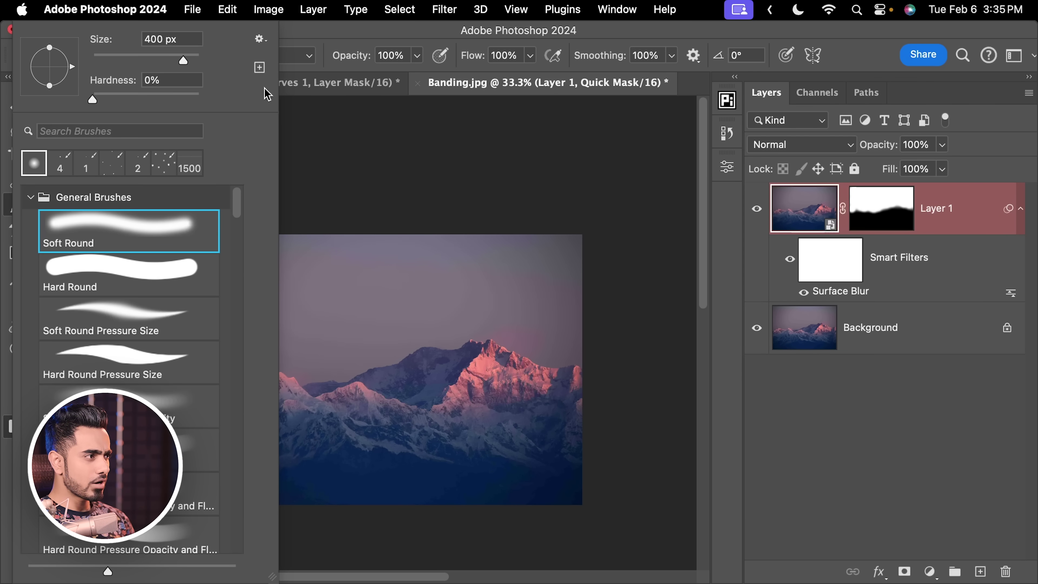
click(318, 42)
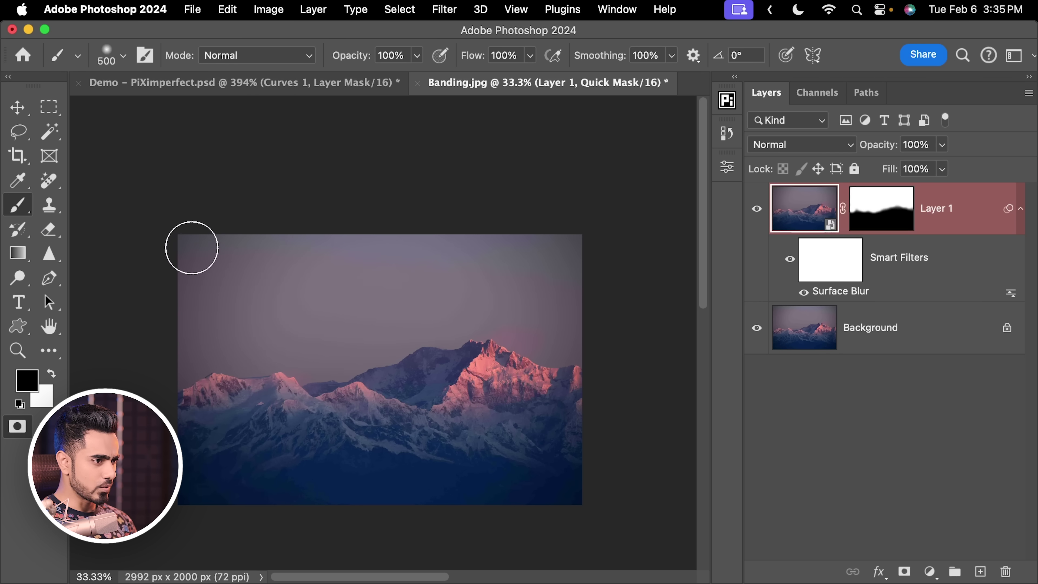
mouse_move(186, 246)
mouse_down()
mouse_move(258, 273)
mouse_move(180, 302)
mouse_move(265, 291)
mouse_move(173, 323)
mouse_up()
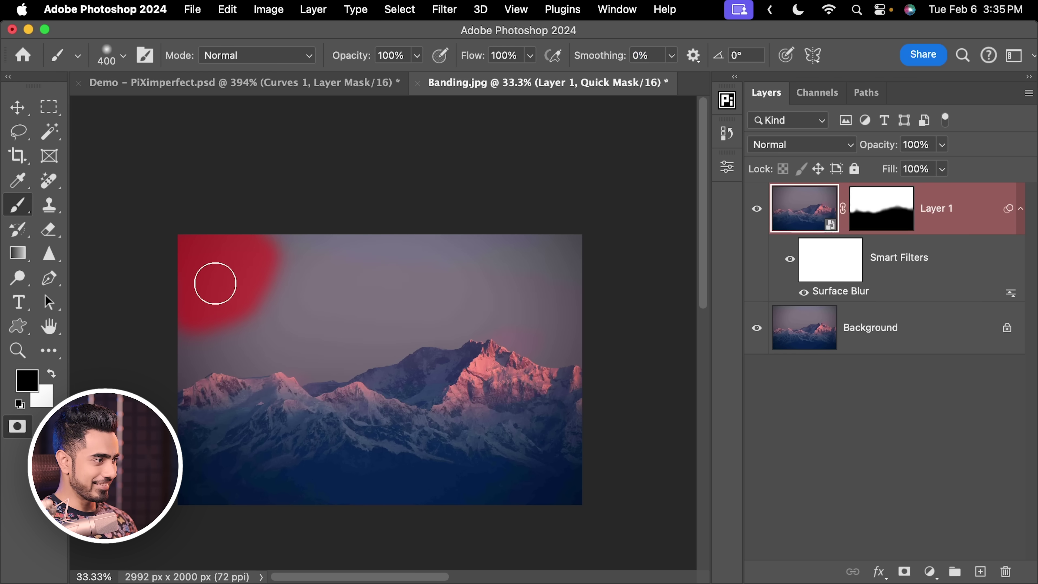
mouse_move(216, 283)
mouse_down()
mouse_move(368, 262)
mouse_move(230, 260)
mouse_move(363, 240)
mouse_move(358, 276)
mouse_move(202, 319)
mouse_move(176, 337)
mouse_move(243, 312)
mouse_move(262, 316)
mouse_move(246, 326)
mouse_move(262, 326)
mouse_move(438, 291)
mouse_move(552, 332)
mouse_up()
key(bracketright)
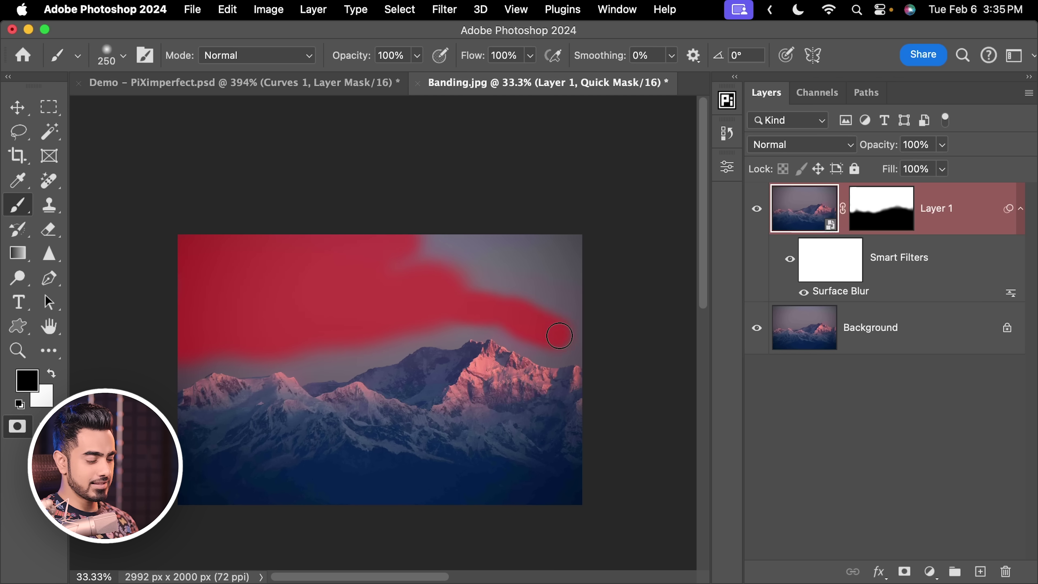
mouse_move(373, 244)
mouse_down()
mouse_move(463, 250)
mouse_move(540, 287)
mouse_up()
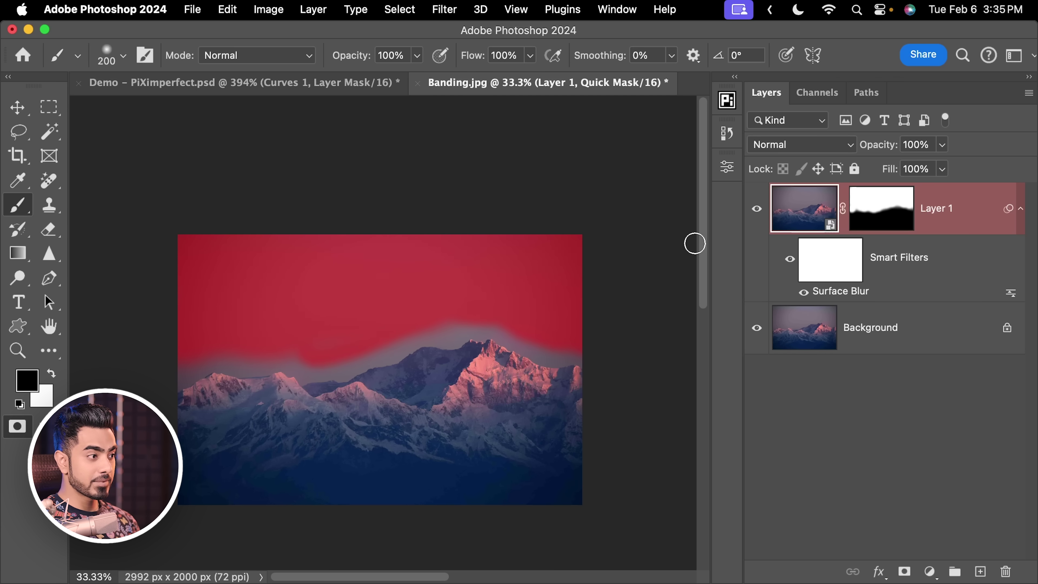
Turn the quick mask into an inverted sky selection and copy it from Layer 1 to Layer 2
key(q)
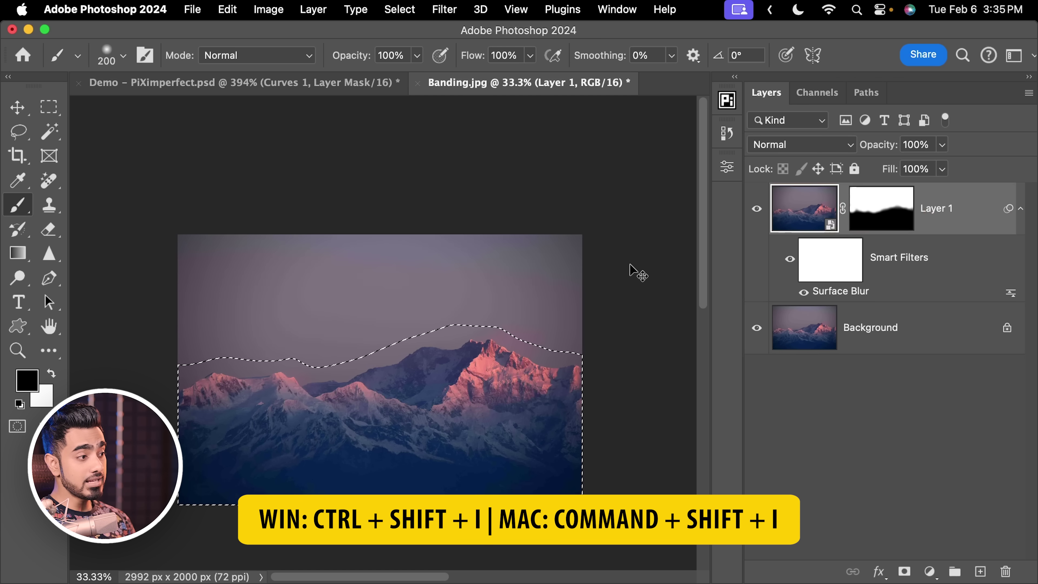
key(super+shift+i)
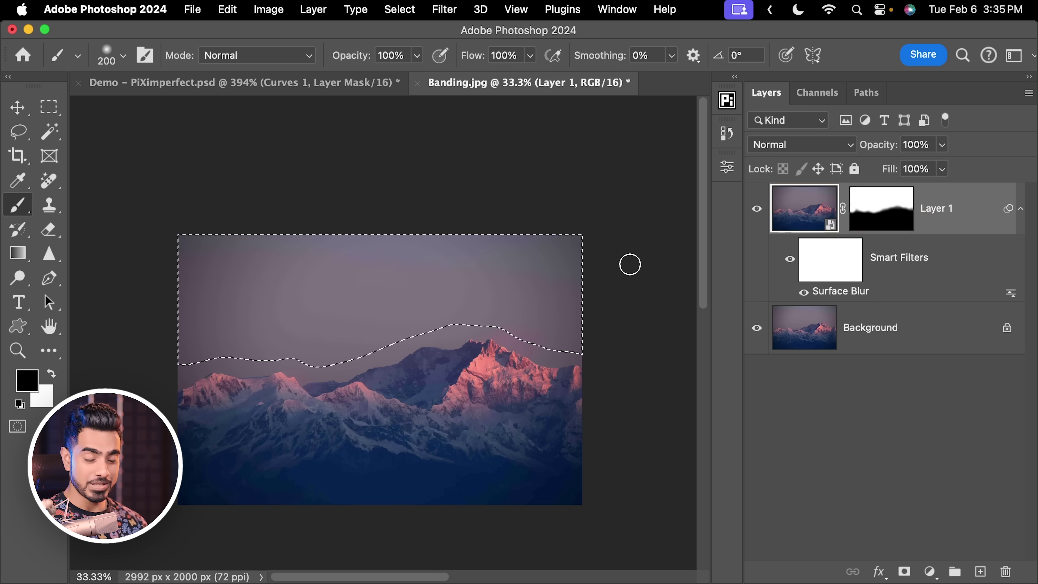
click(837, 223)
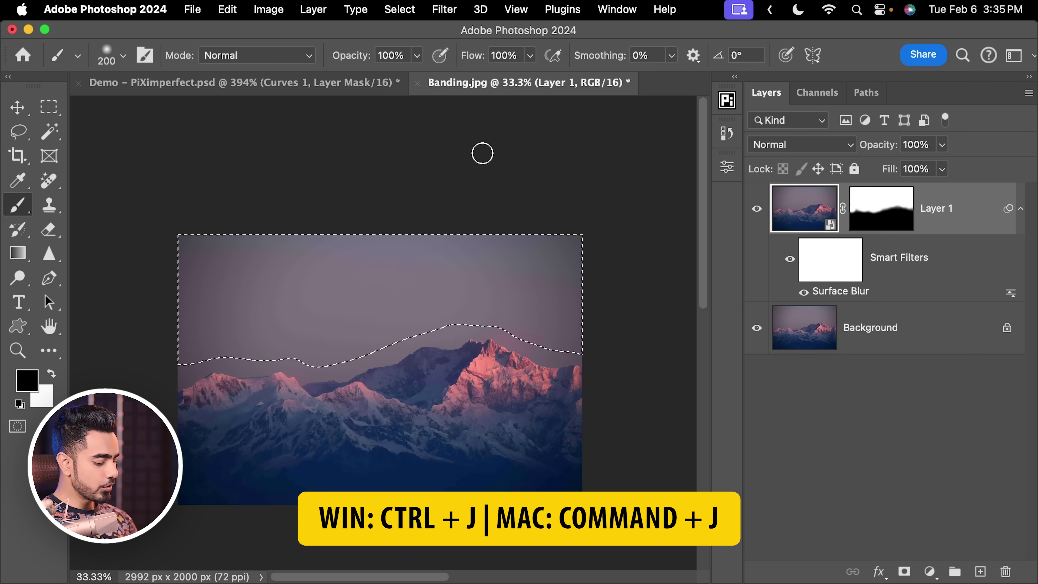
key(super+j)
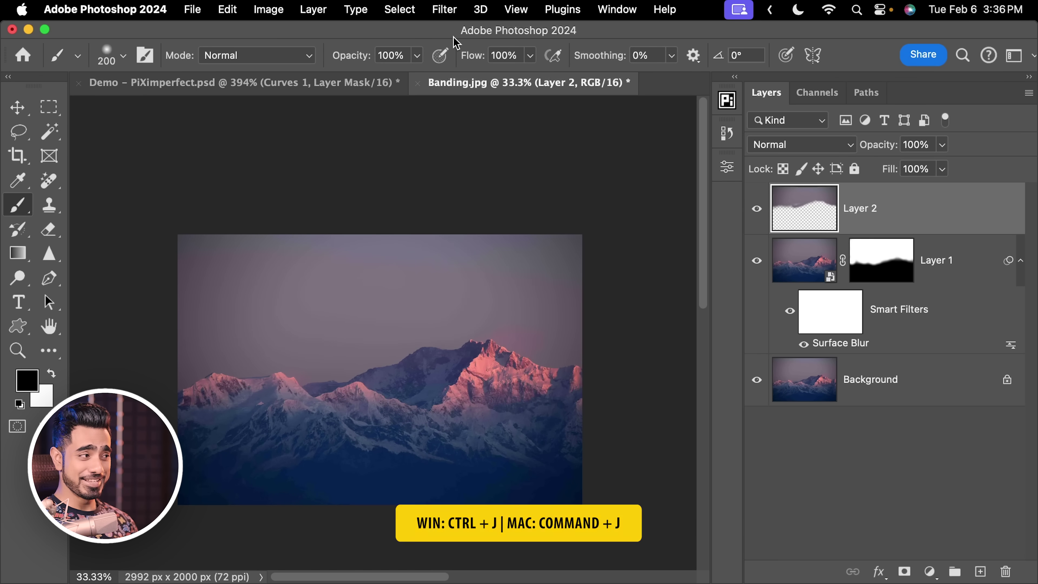
Convert Layer 2 for smart filters and give it a 70-pixel Gaussian Blur smart filter
click(449, 11)
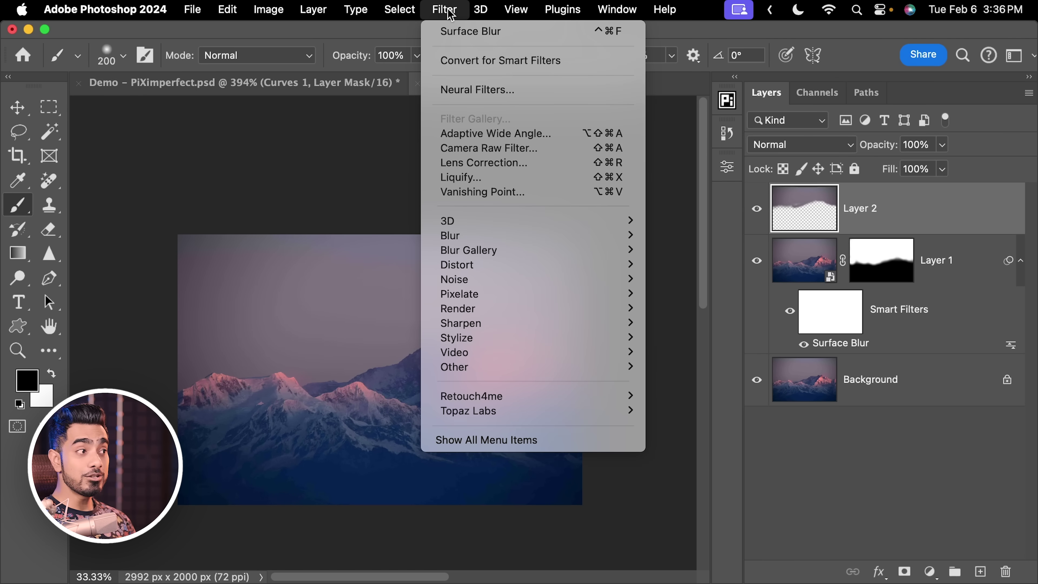
click(457, 61)
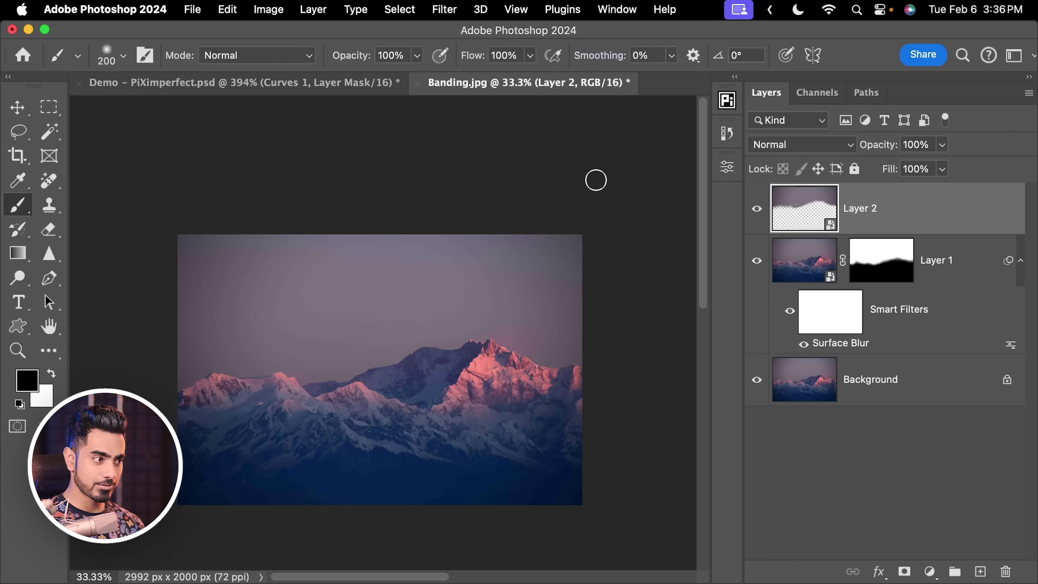
click(445, 10)
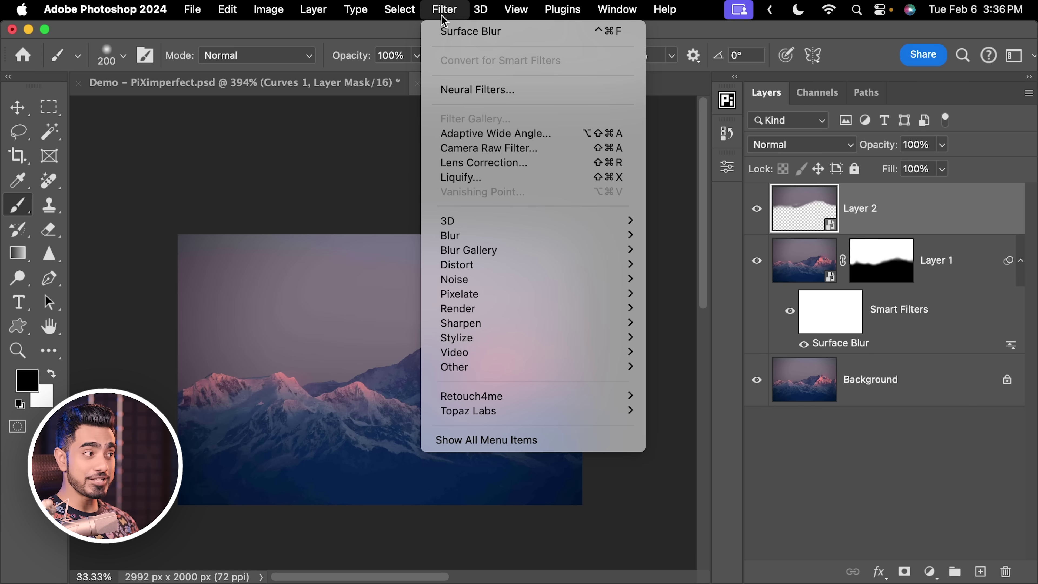
mouse_move(502, 240)
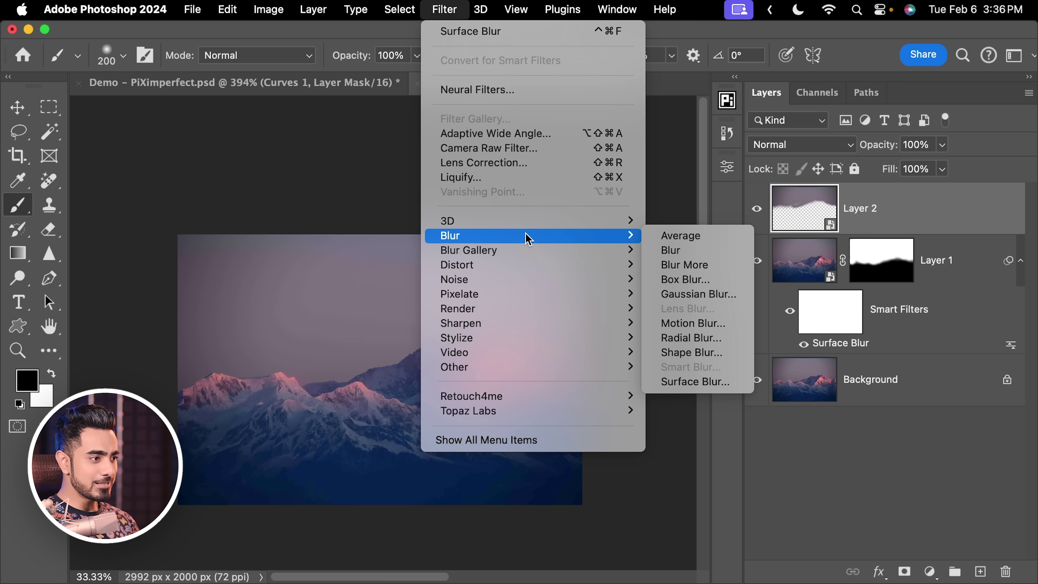
click(699, 295)
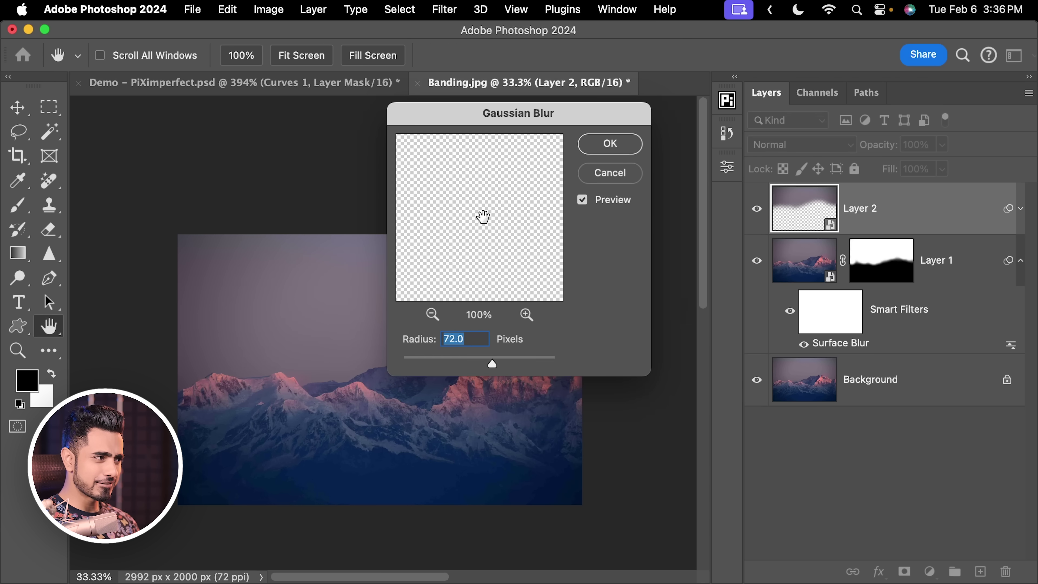
drag(496, 122, 651, 137)
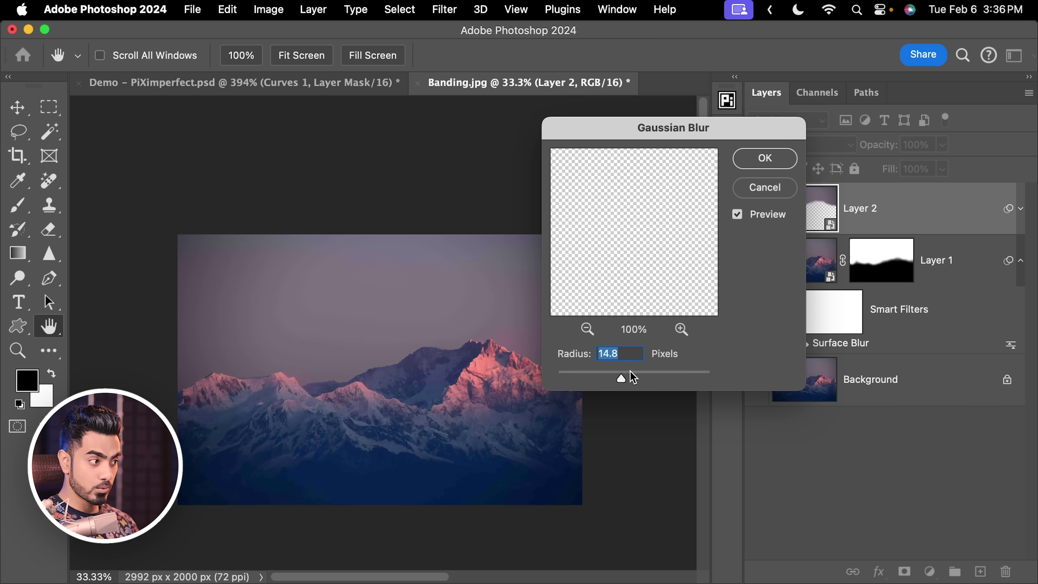
drag(637, 372, 648, 372)
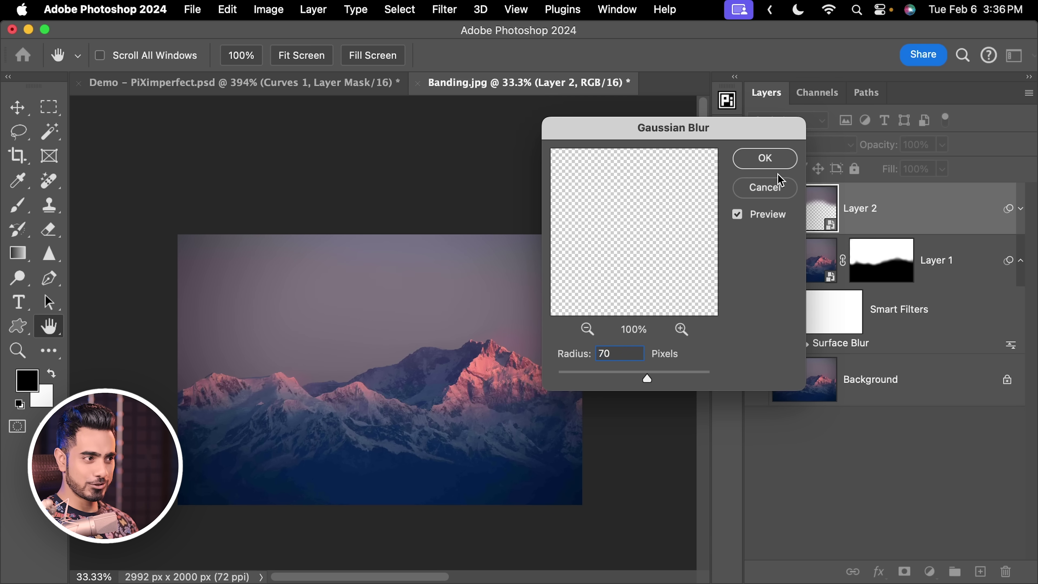
click(764, 159)
key(b)
key(super+0)
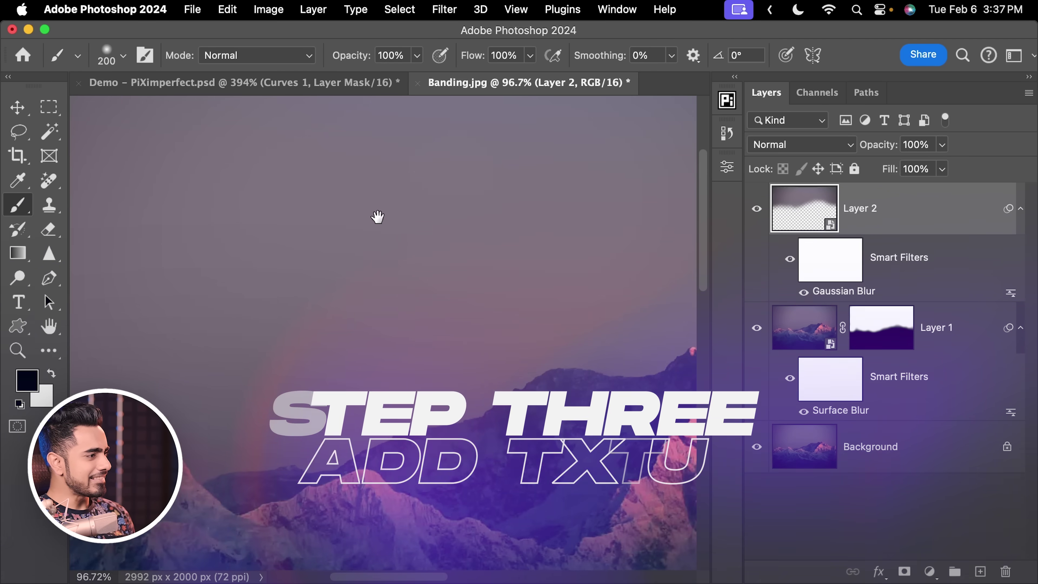
Pan across the image and bring up the New Layer dialog proposing Layer 3
drag(378, 216, 502, 252)
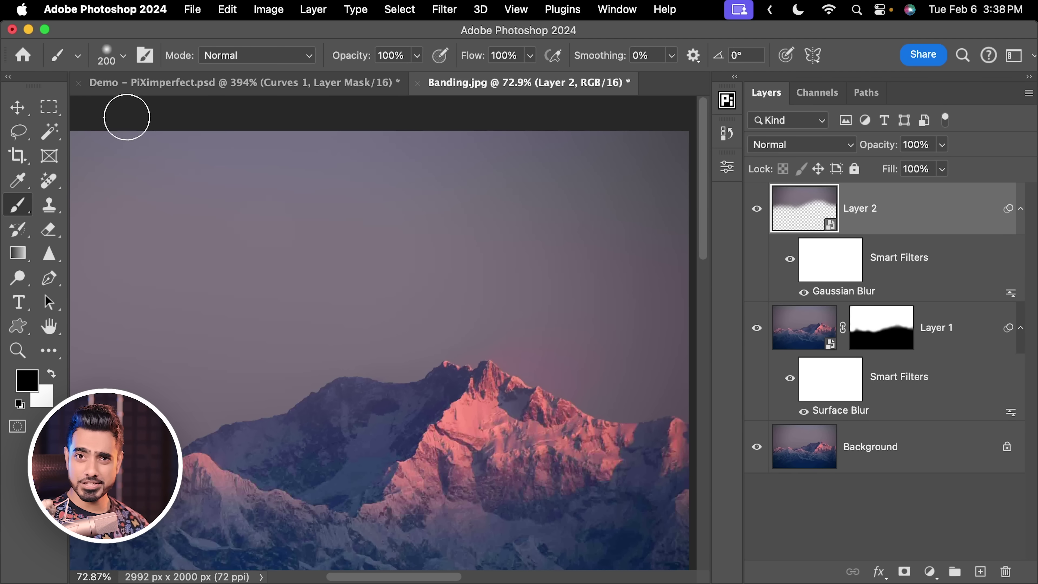
key(super+shift+n)
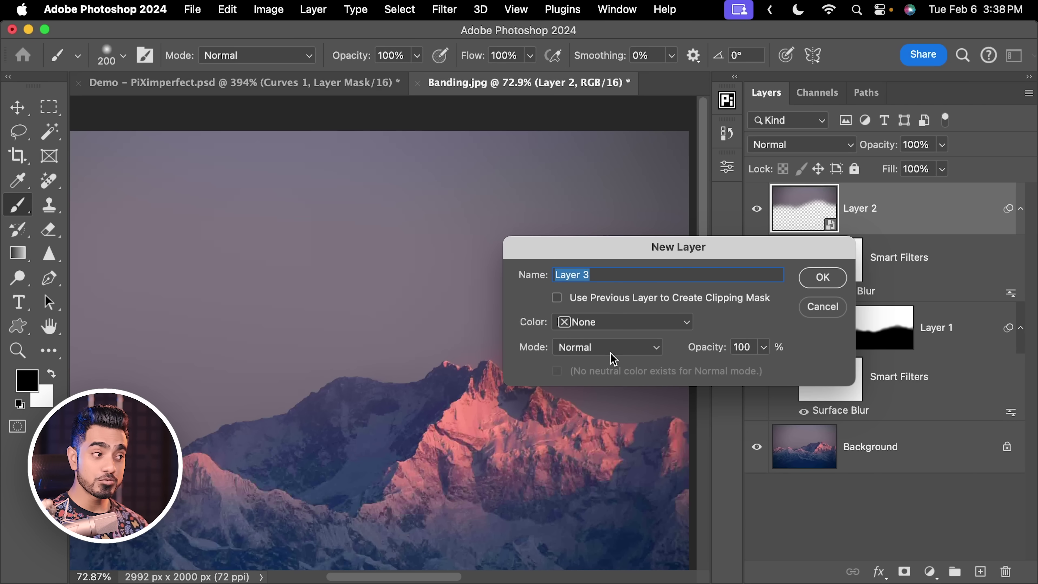
Create Layer 3 in Overlay mode, filled with neutral 50% gray
click(612, 350)
scroll(596, 448, down, 5)
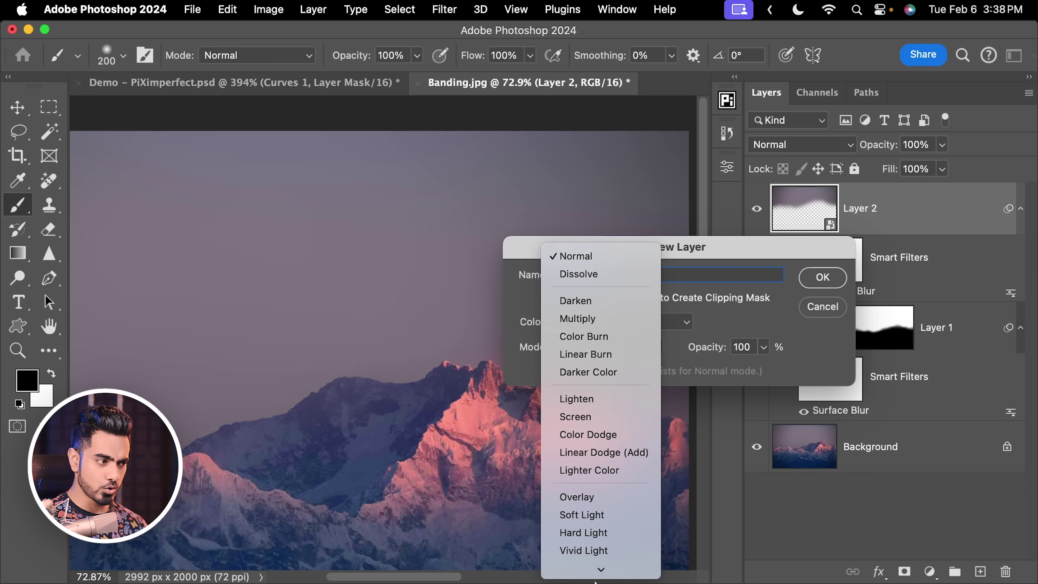
click(592, 445)
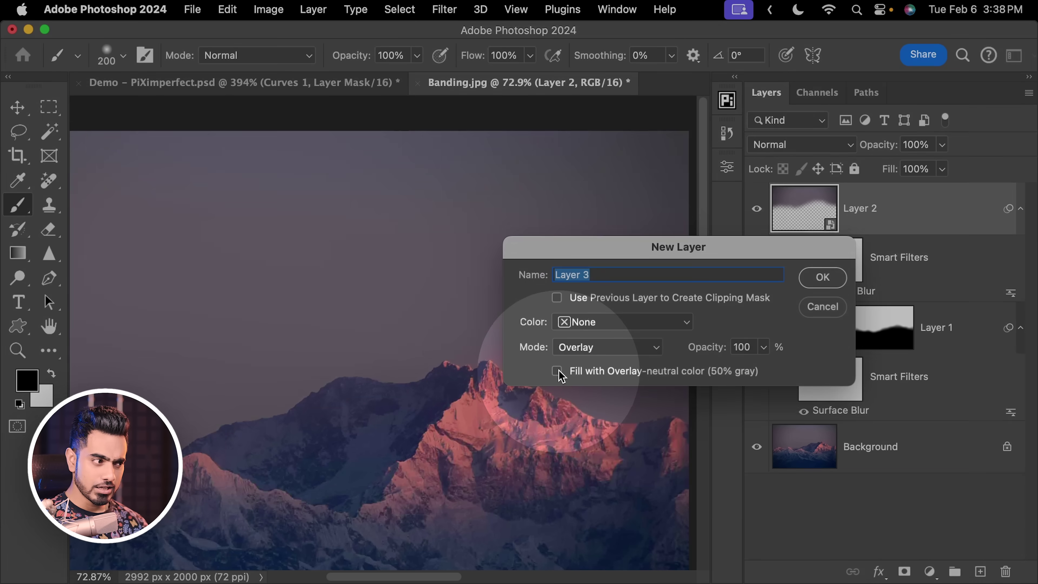
click(557, 370)
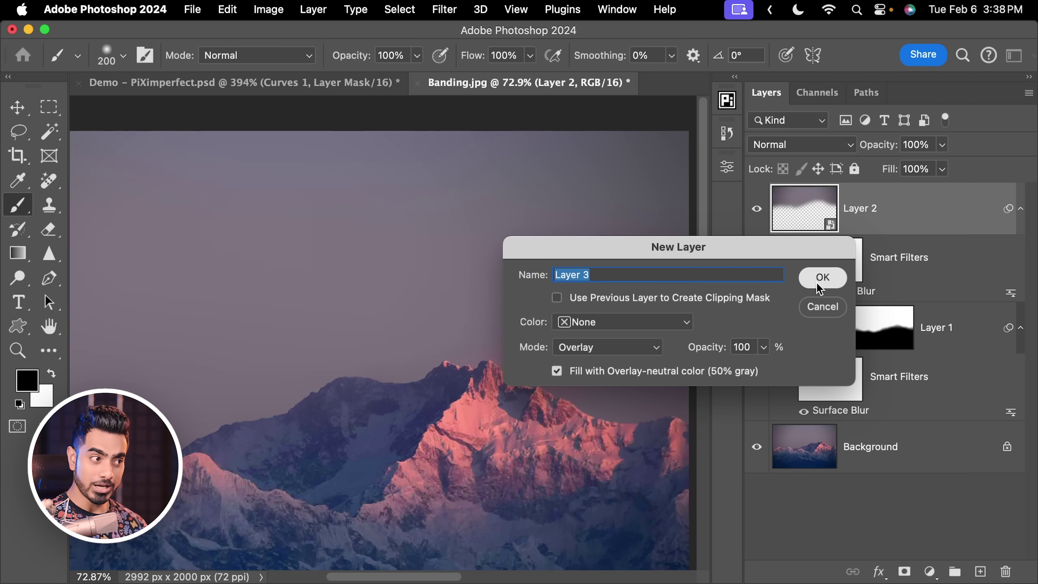
click(819, 285)
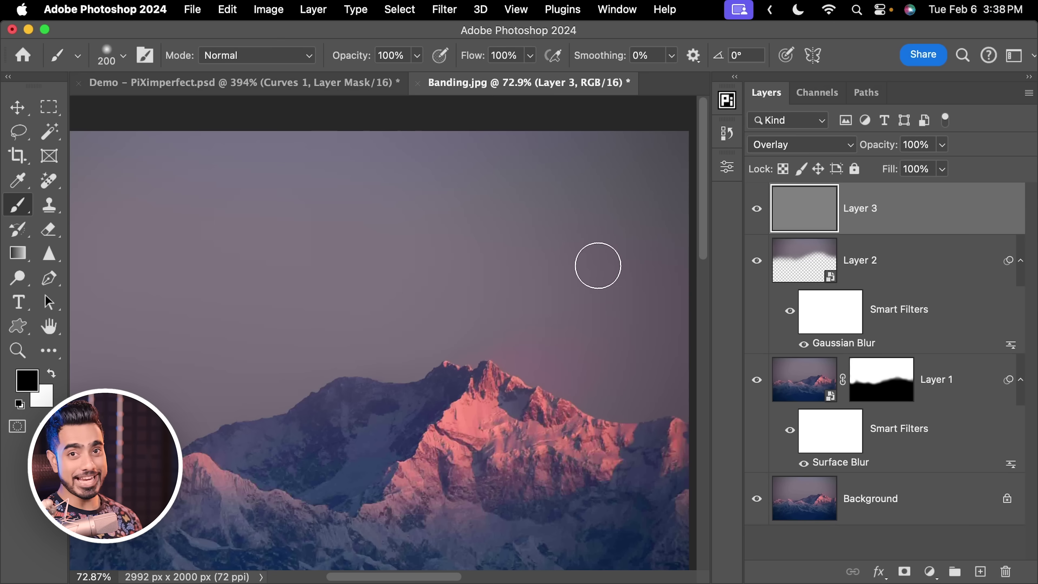
Set Layer 3's blend mode to Overlay in the Layers panel, correcting a stray Dissolve pick
click(797, 145)
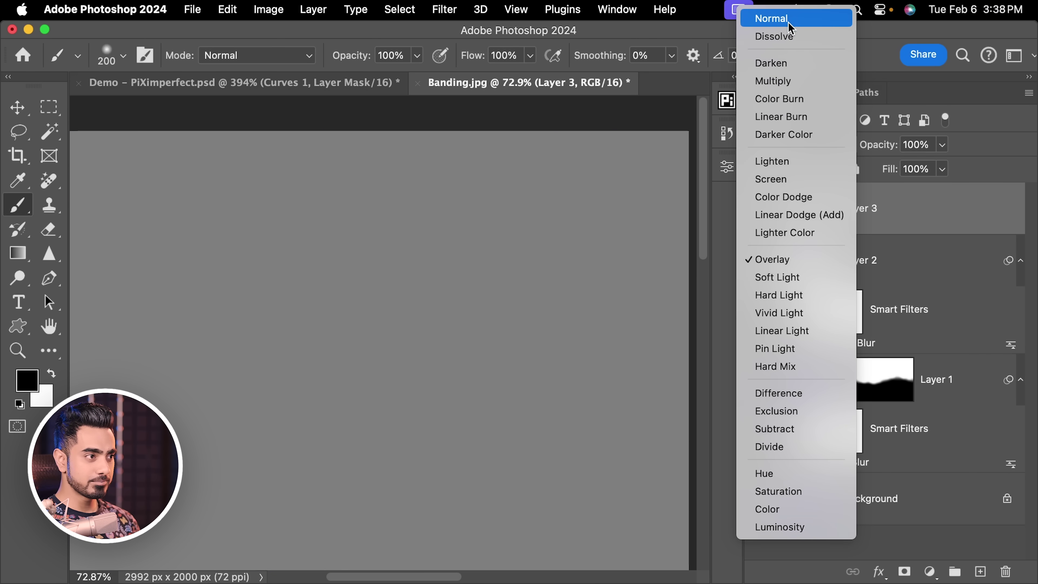
click(791, 18)
scroll(805, 148, down, 1)
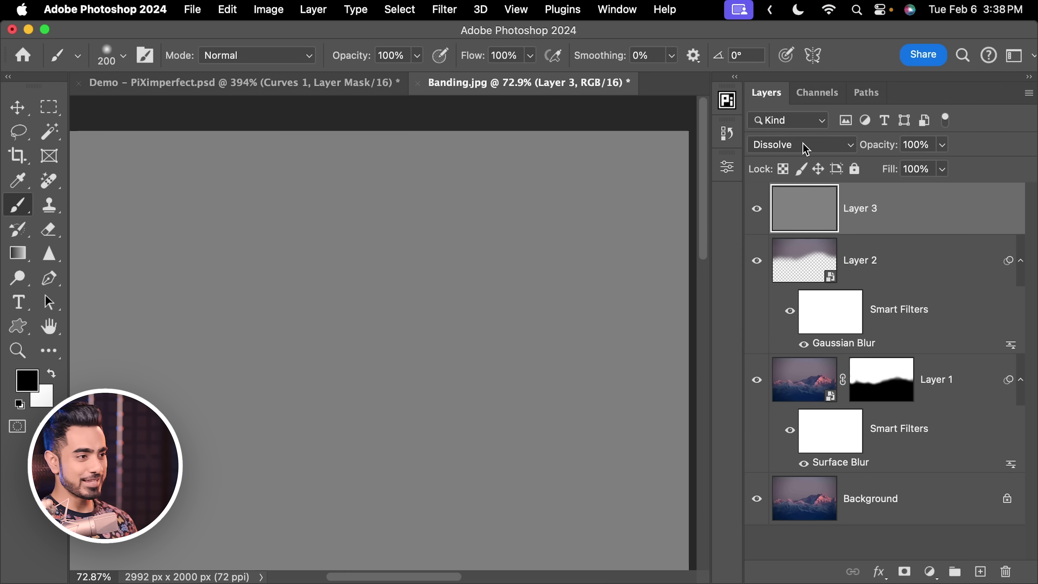
click(793, 144)
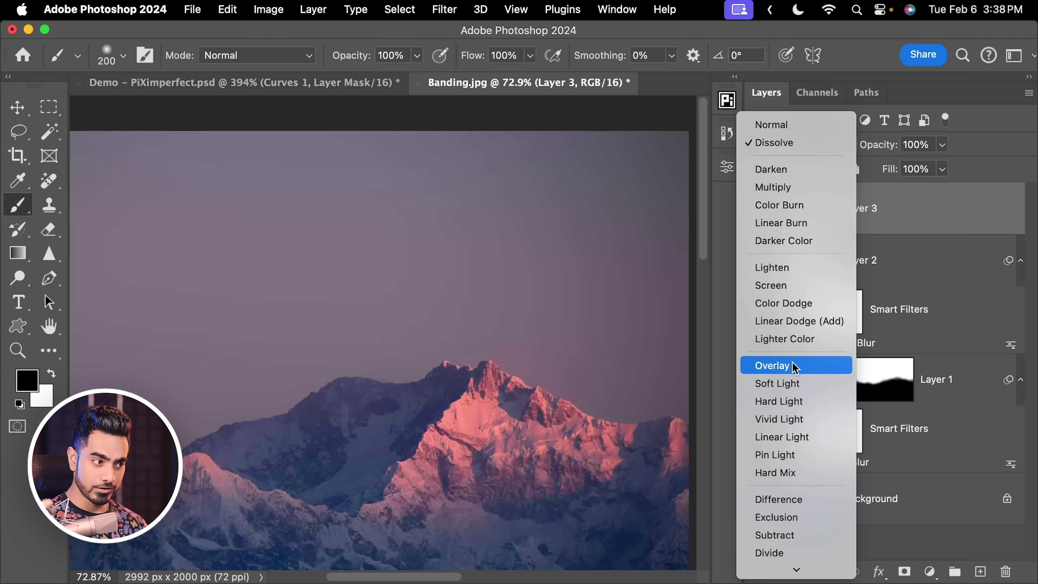
click(795, 367)
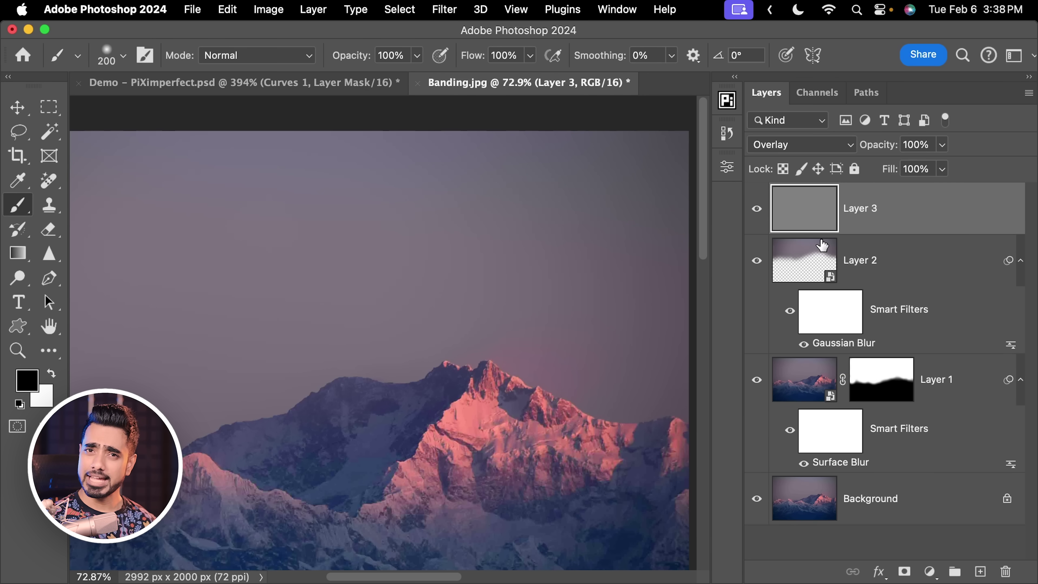
Convert Layer 3 into a smart object for smart filters
click(447, 14)
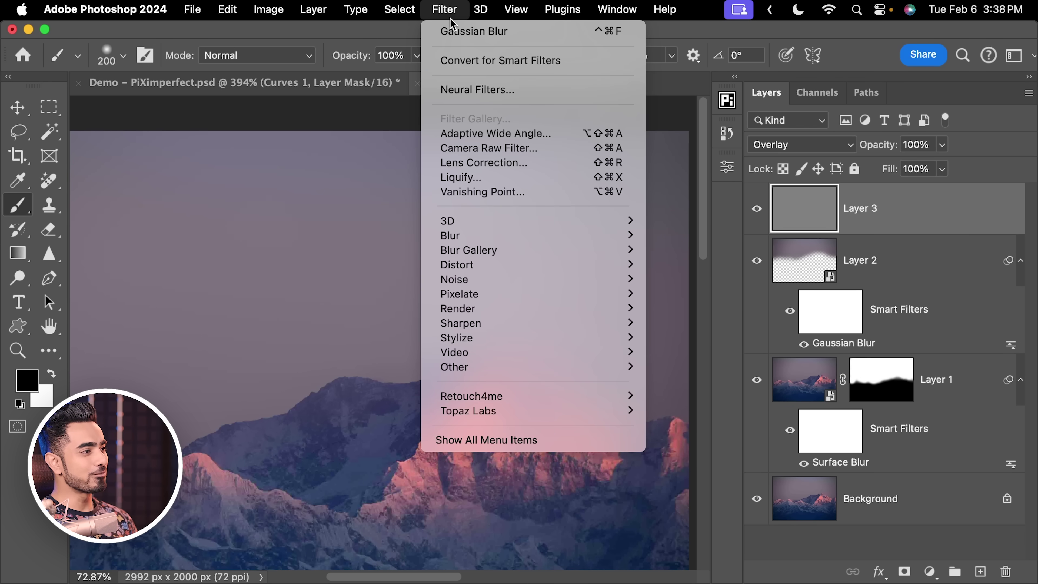
click(472, 62)
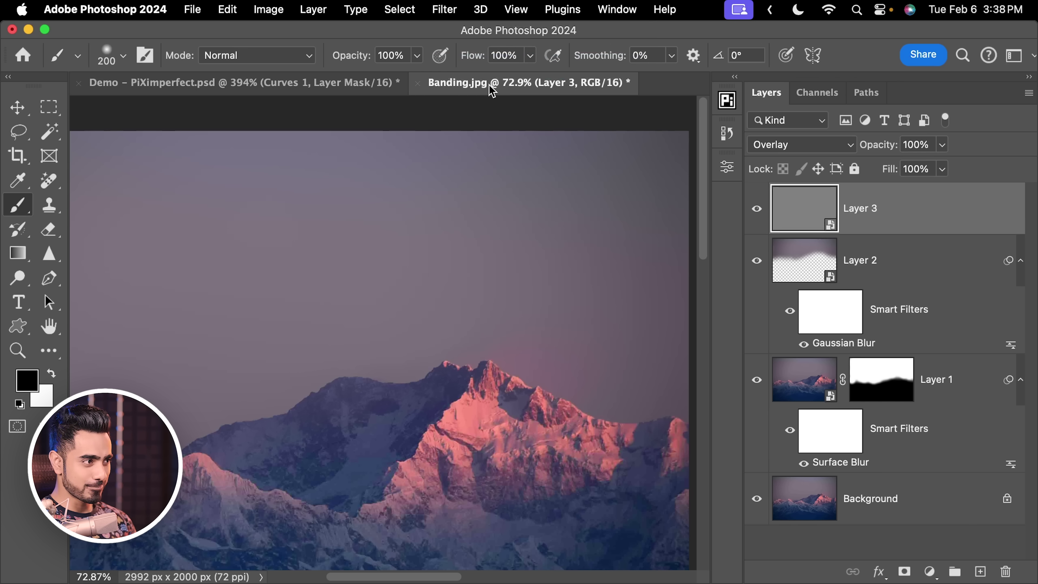
right_click(917, 210)
click(965, 227)
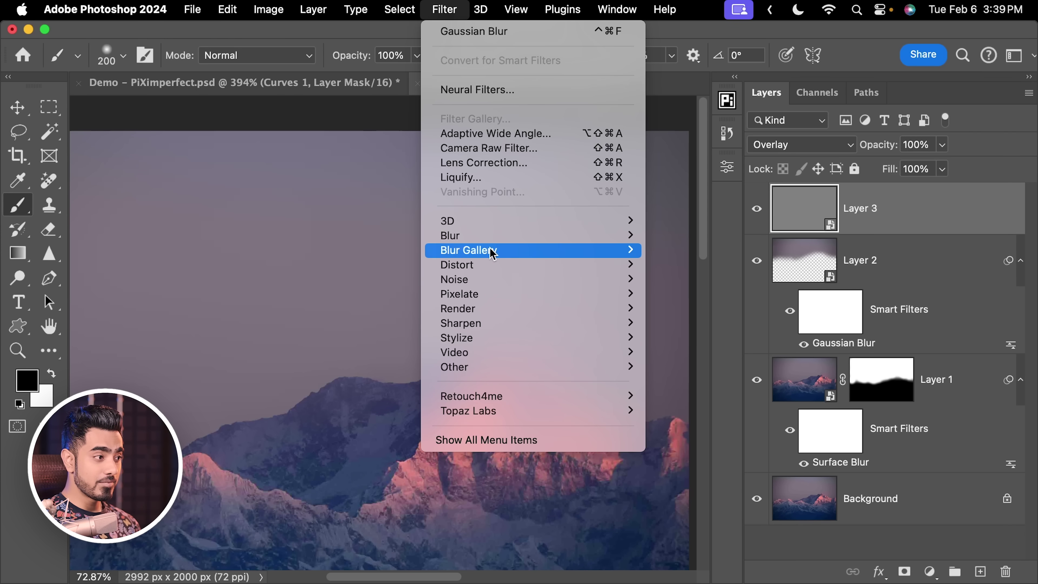
Add Gaussian, Monochromatic noise at amount 8 to Layer 3 and zoom in on the sky
mouse_move(496, 282)
click(688, 279)
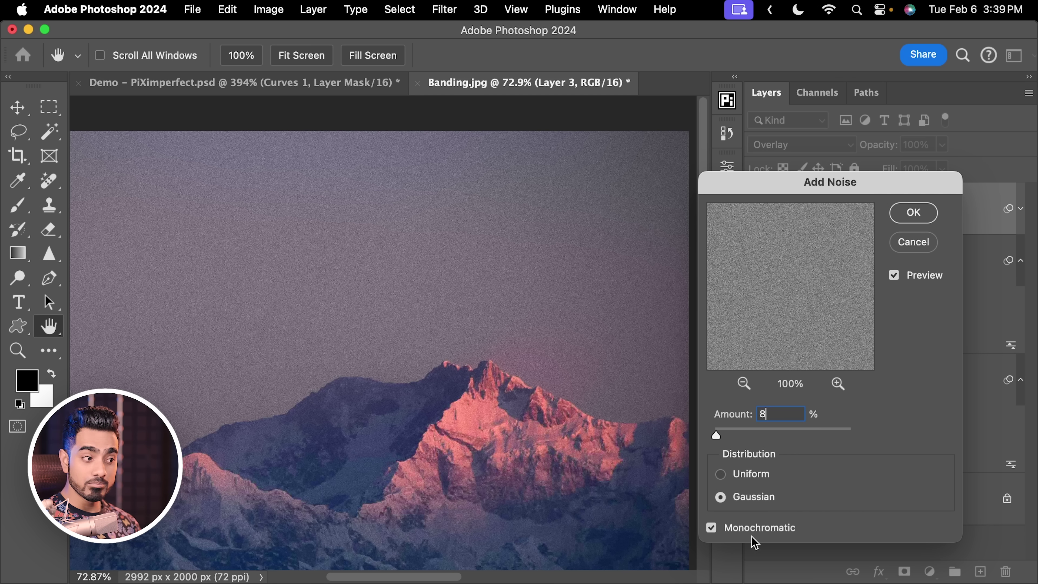
click(914, 213)
drag(416, 250, 505, 234)
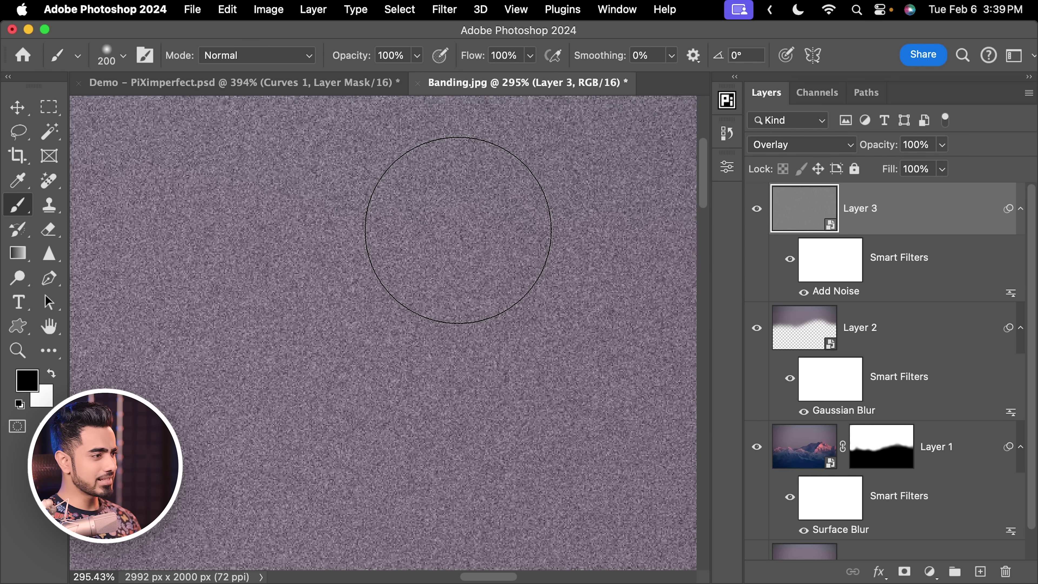
Blur Layer 3's noise with a 0.8-pixel Gaussian Blur smart filter
click(447, 16)
mouse_move(507, 242)
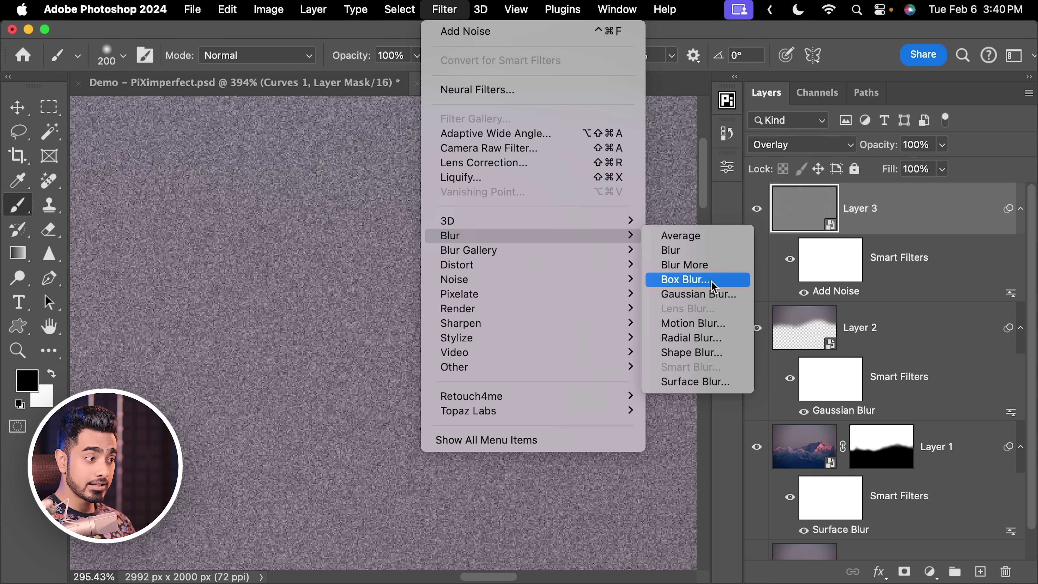
click(700, 295)
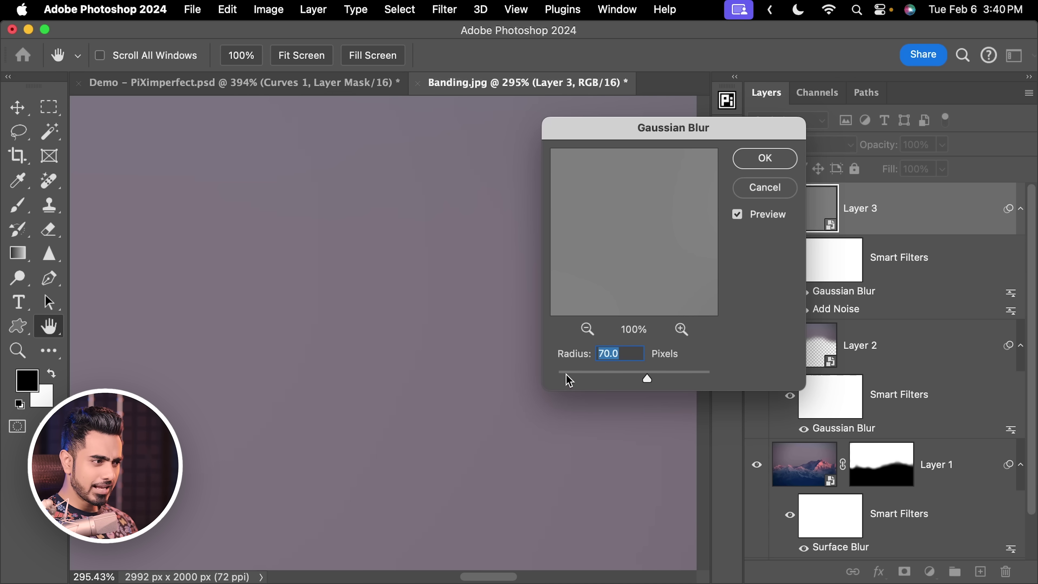
click(567, 374)
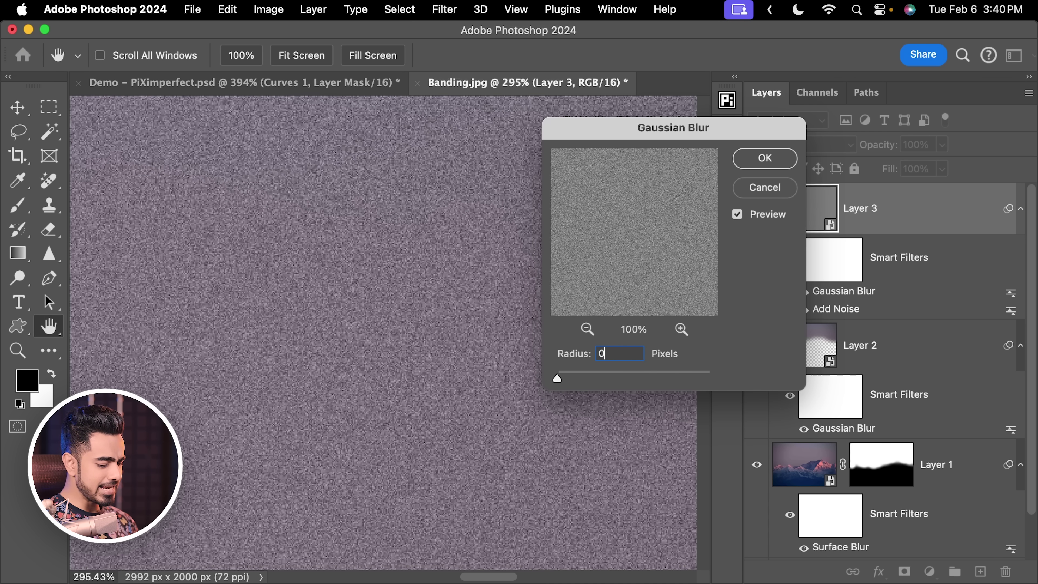
text(8)
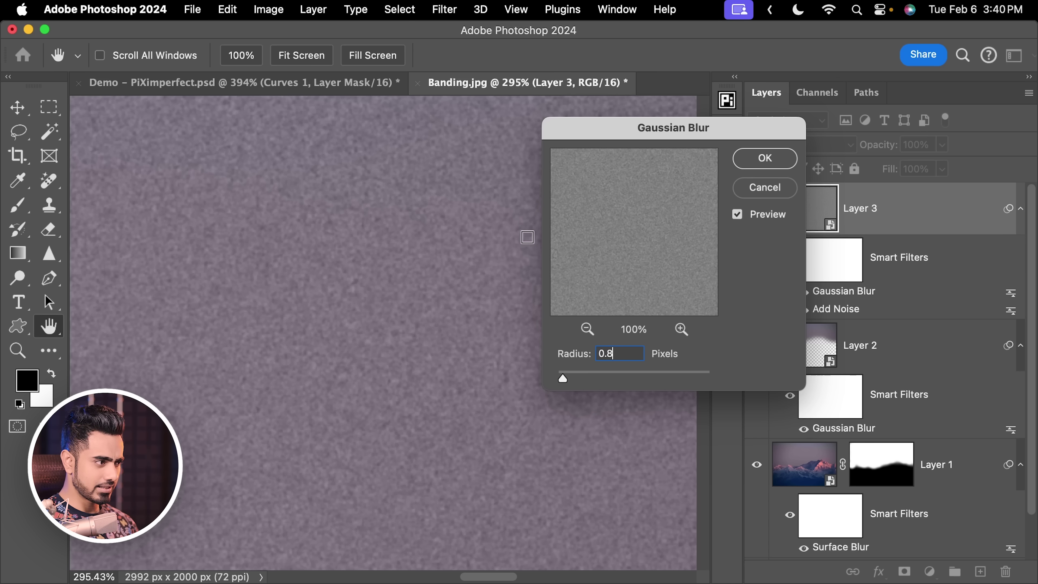
click(752, 171)
scroll(457, 278, down, 5)
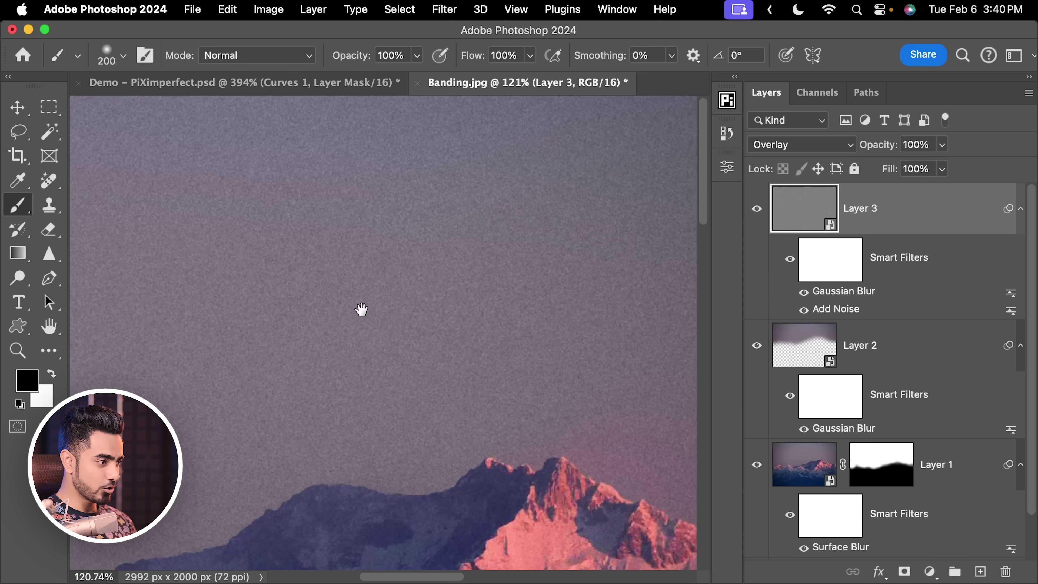
drag(362, 309, 458, 241)
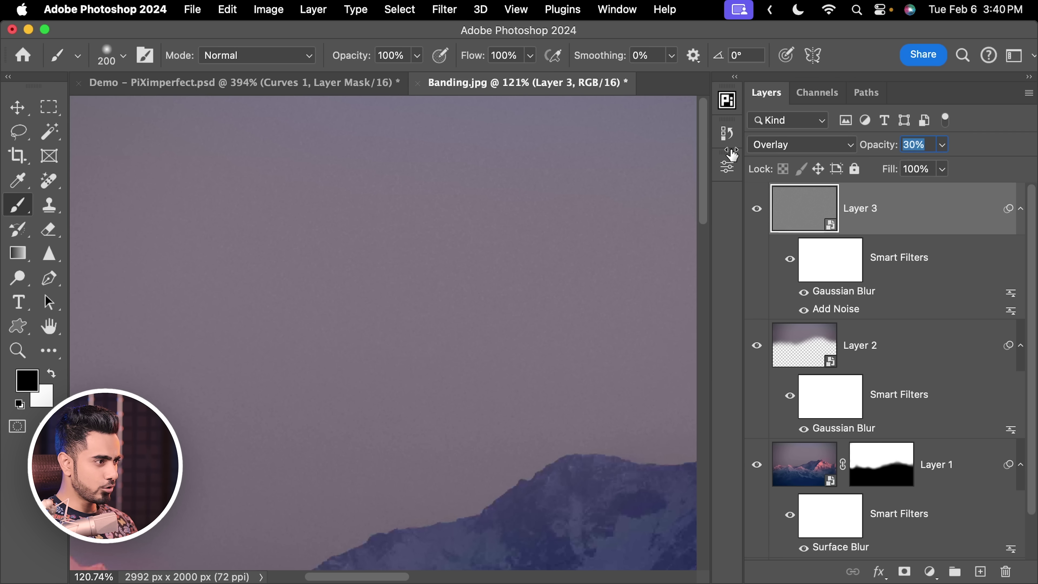
Set Layer 3's opacity to 32% and fit the whole image in the window
click(925, 143)
text(3)
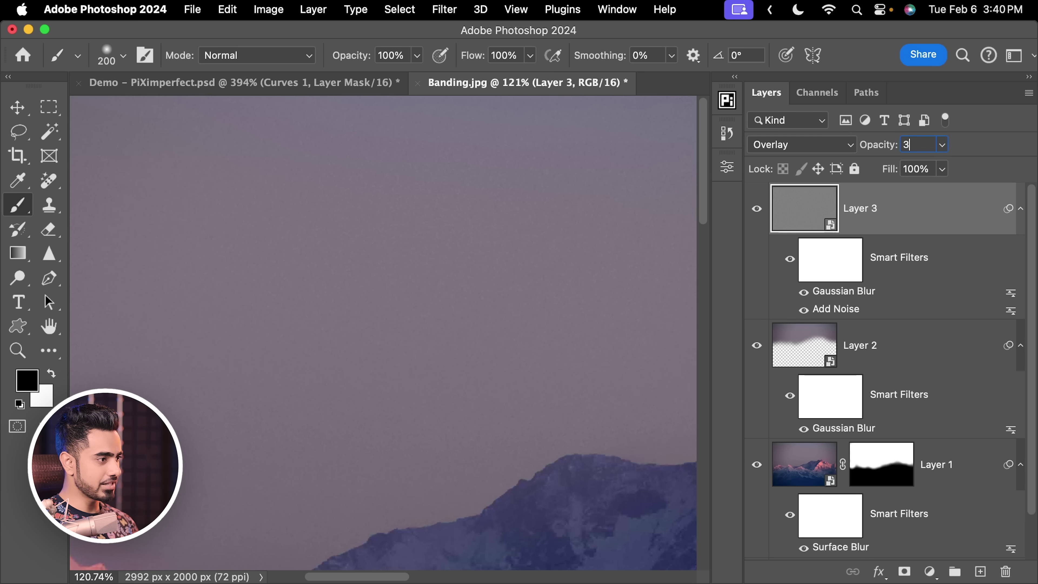
scroll(591, 265, up, 10)
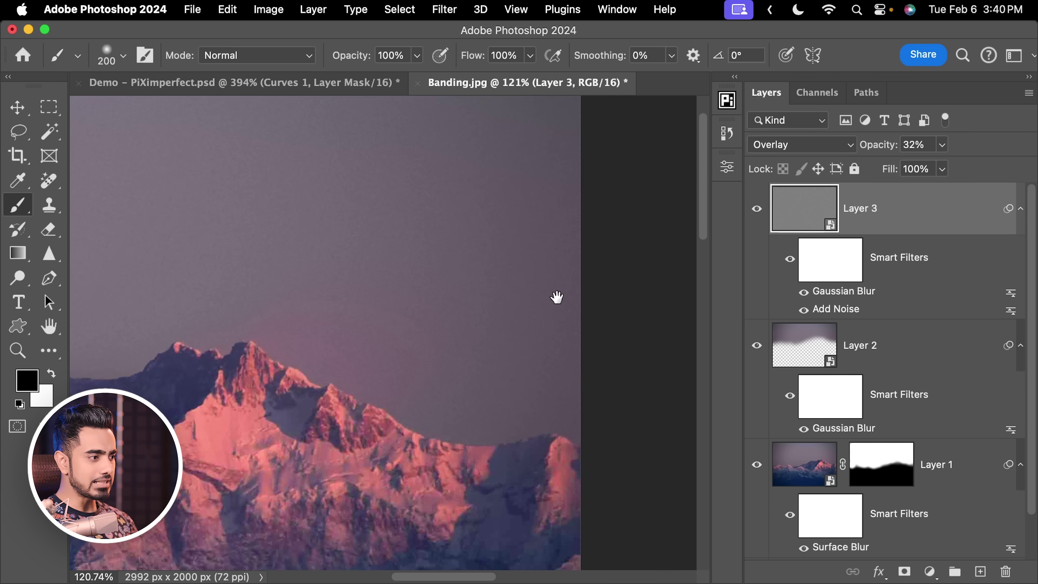
scroll(498, 336, left, 5)
scroll(653, 340, up, 5)
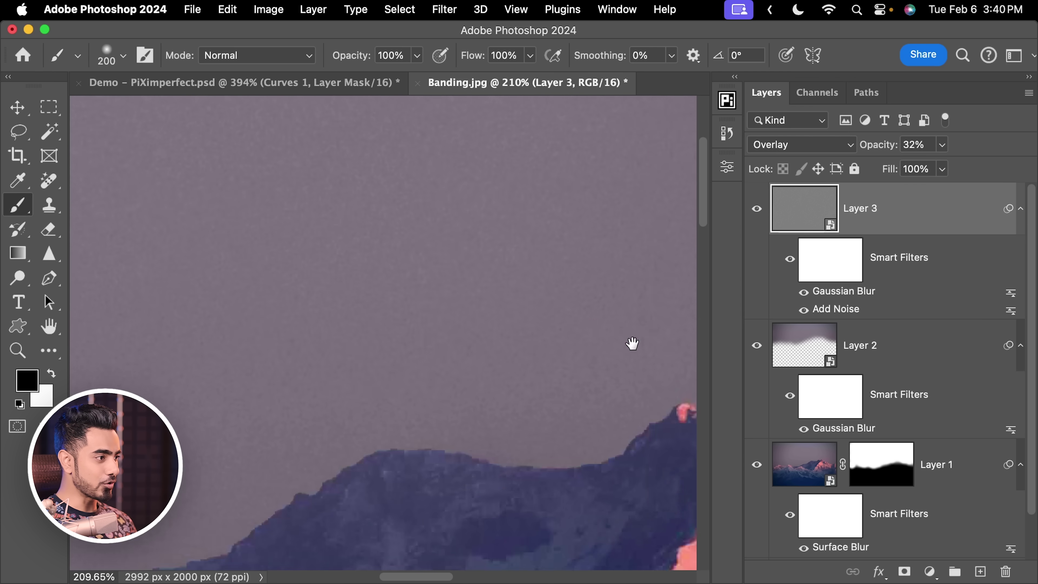
scroll(645, 215, down, 4)
scroll(528, 164, left, 6)
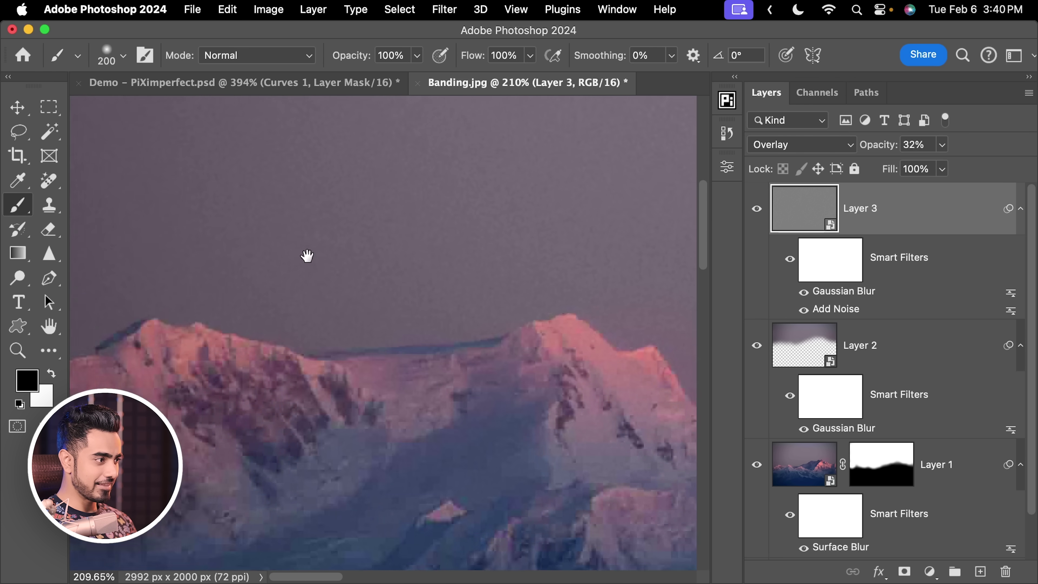
scroll(308, 255, up, 4)
key(super+0)
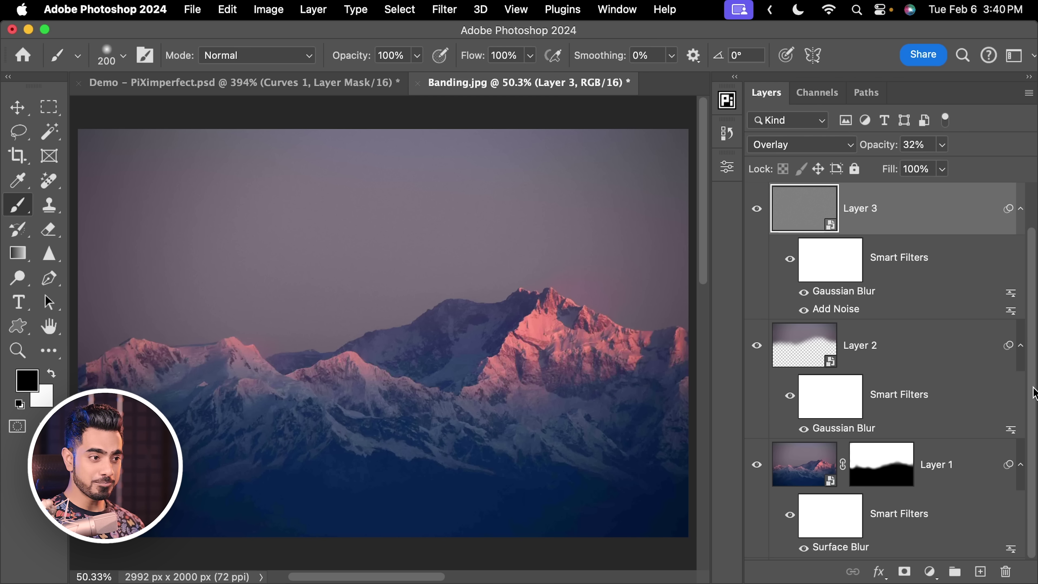
Collapse Layer 1's smart filters and compare the original Background against the edited result
click(1020, 464)
alt+click(753, 517)
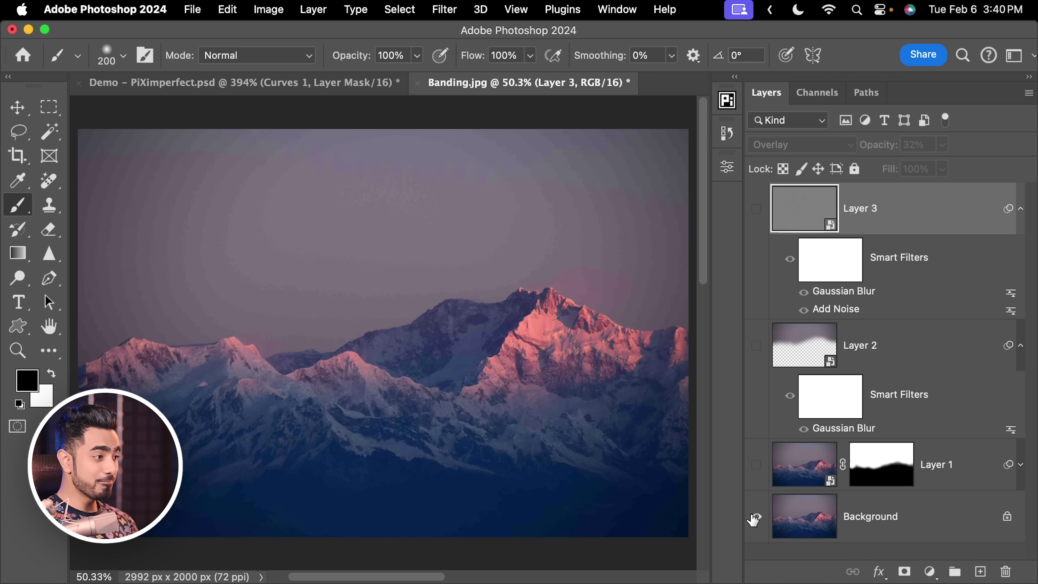
alt+click(754, 517)
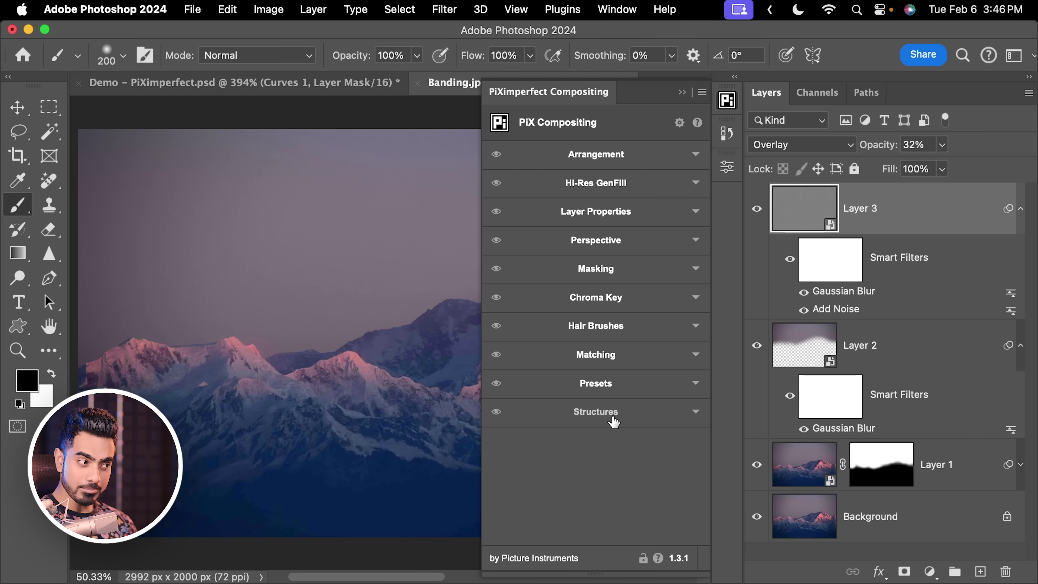
Hide Layer 3's noise grain so only the PiX - Grain layer supplies texture
drag(711, 312, 699, 436)
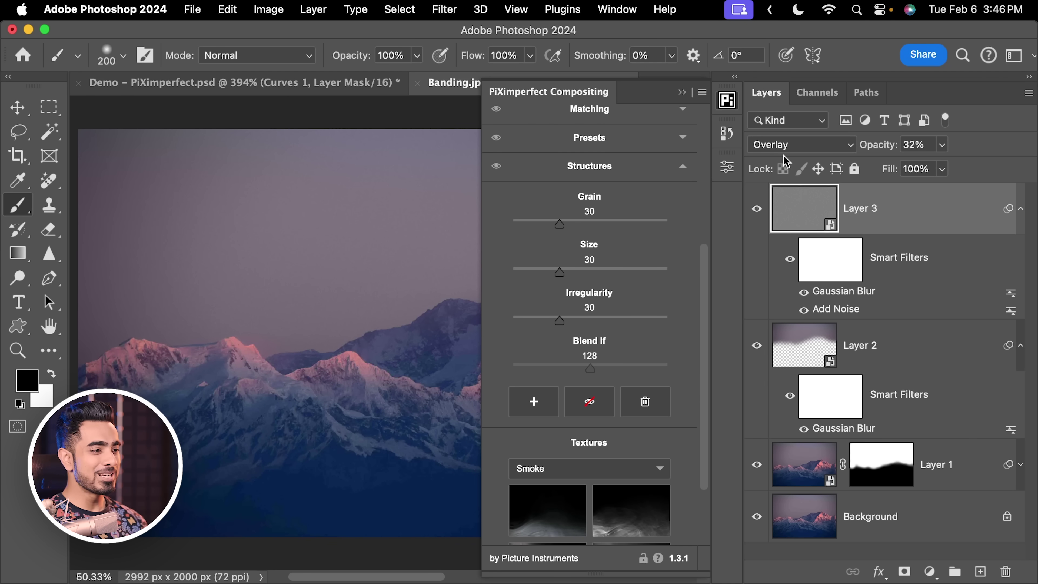
click(757, 209)
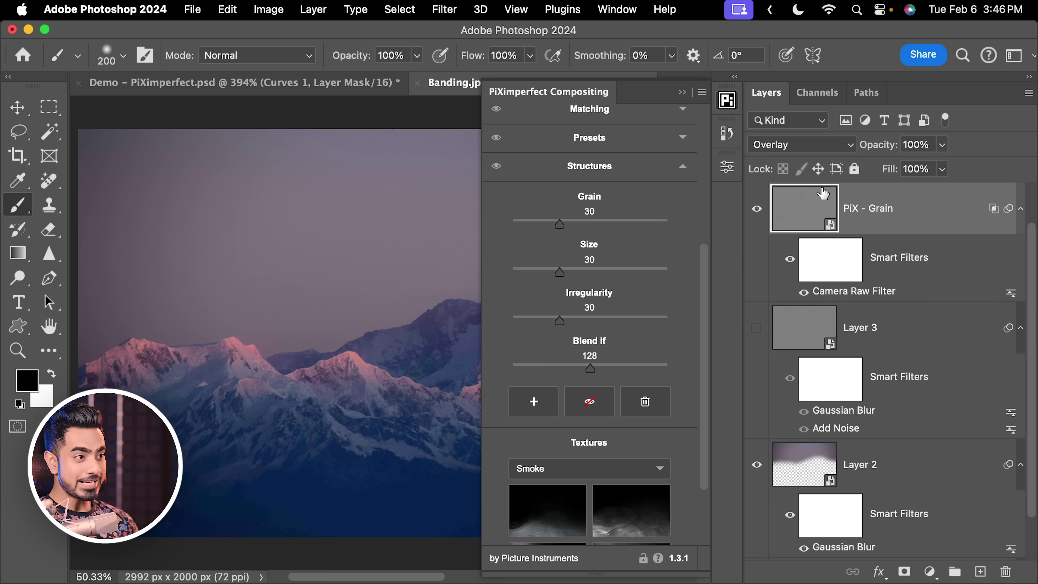
Zoom in on the sky and tune PiX grain to Grain 41, Size 59, Irregularity 53
mouse_move(357, 195)
mouse_down()
mouse_move(417, 179)
mouse_move(430, 194)
mouse_up()
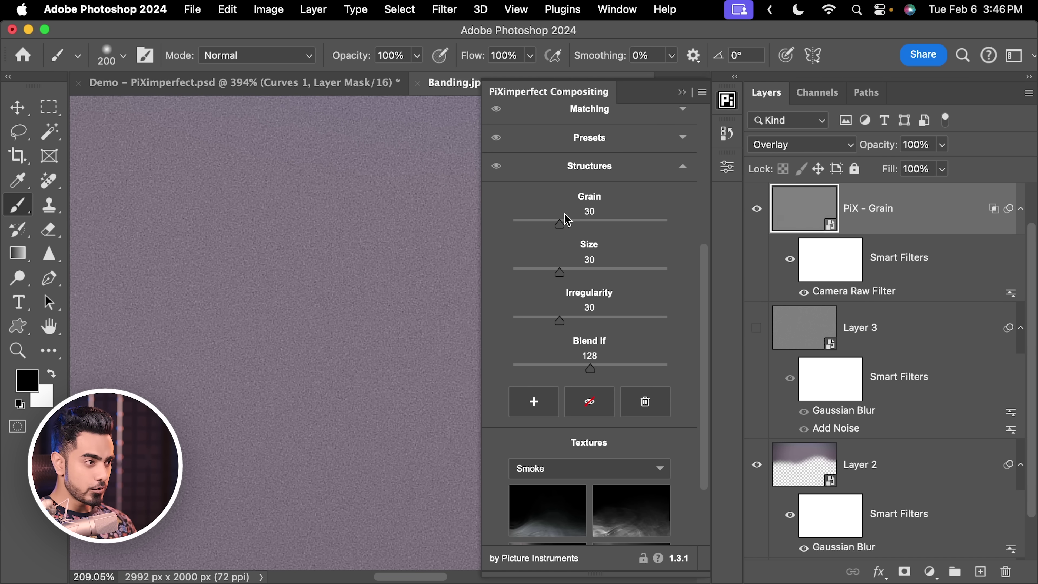
drag(582, 225, 583, 226)
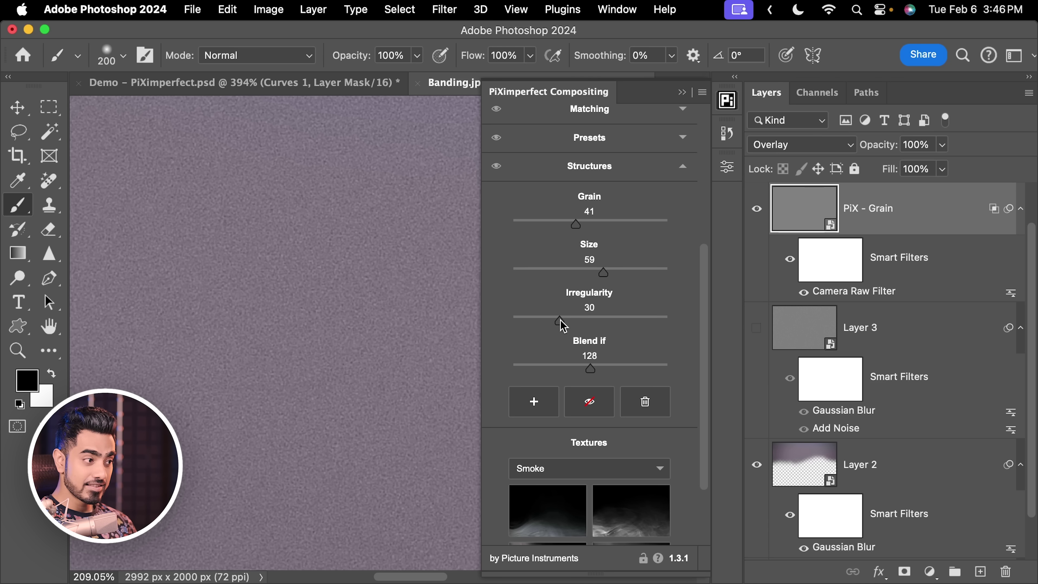
drag(629, 326, 609, 325)
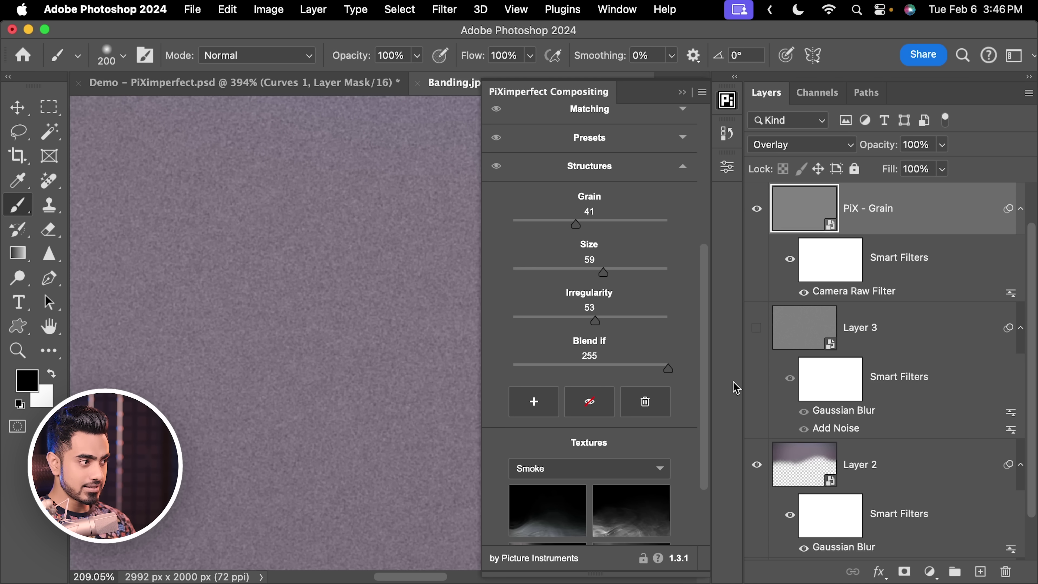
drag(336, 399, 337, 377)
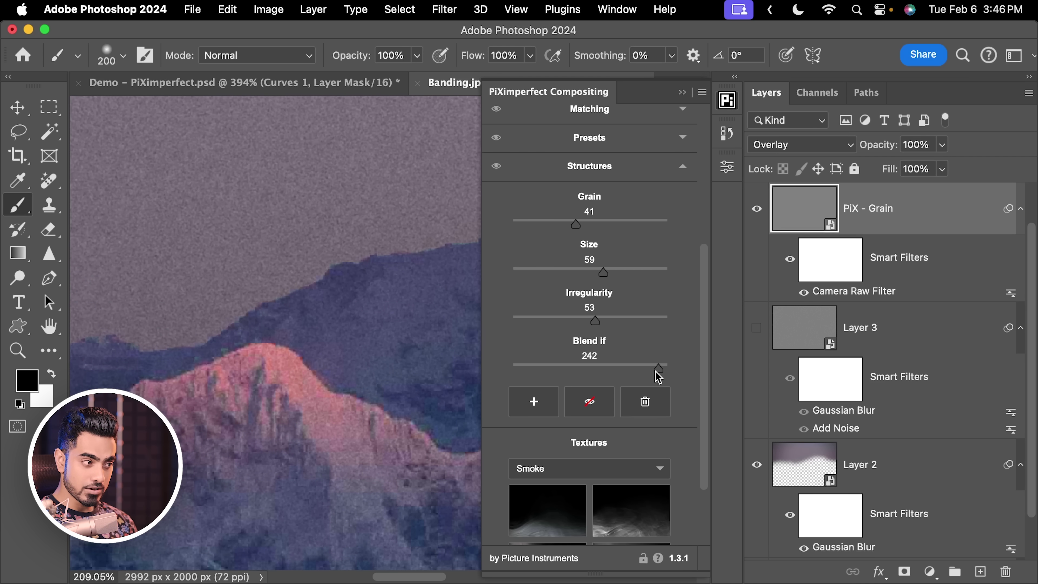